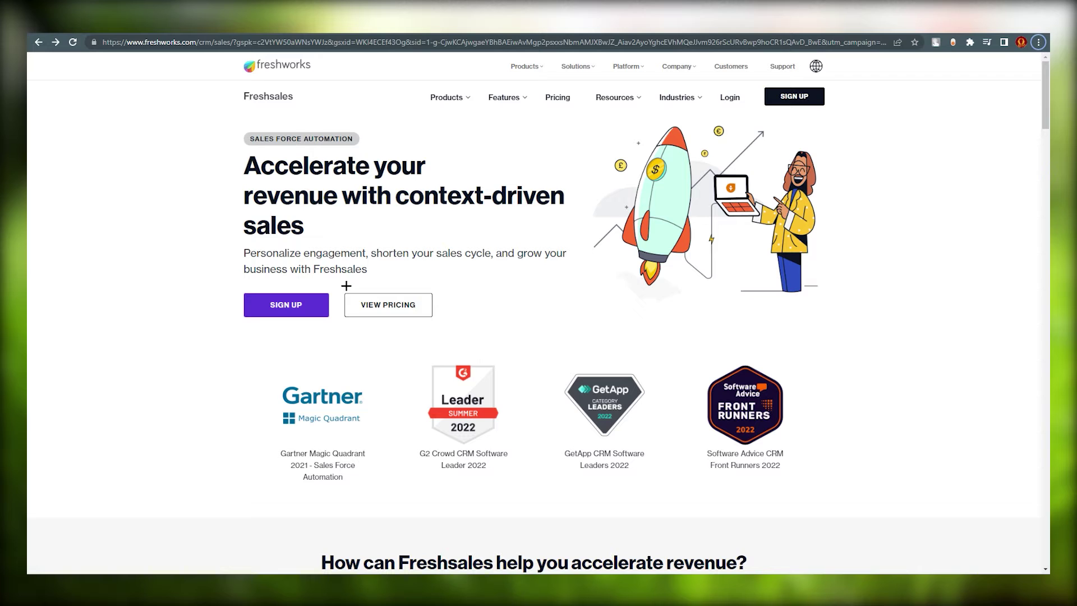
Sign up for the 21-day free trial using a Google account and enter the company name
click(271, 314)
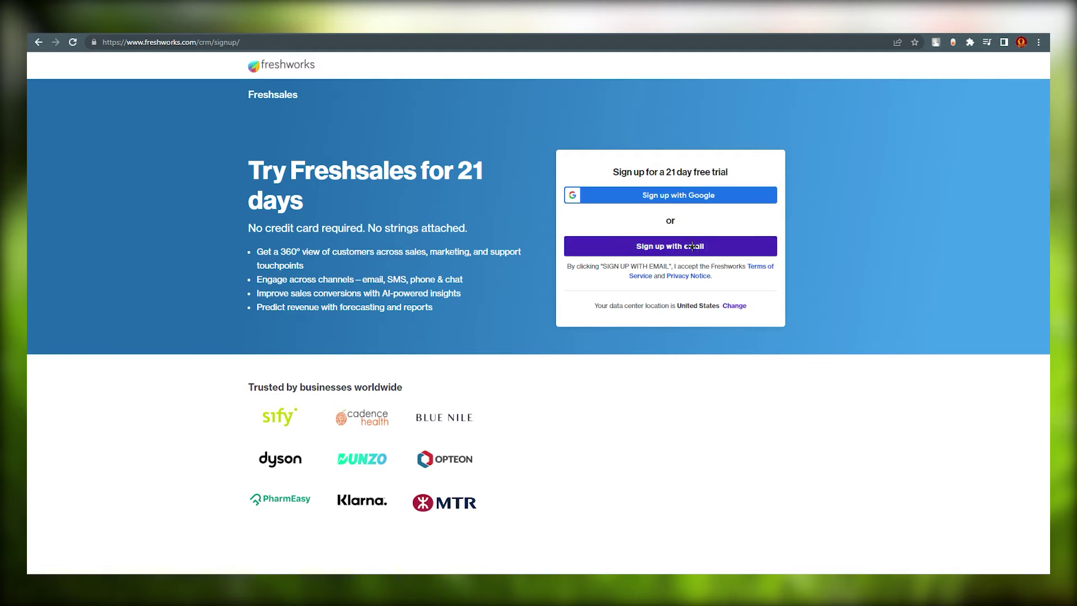
click(718, 195)
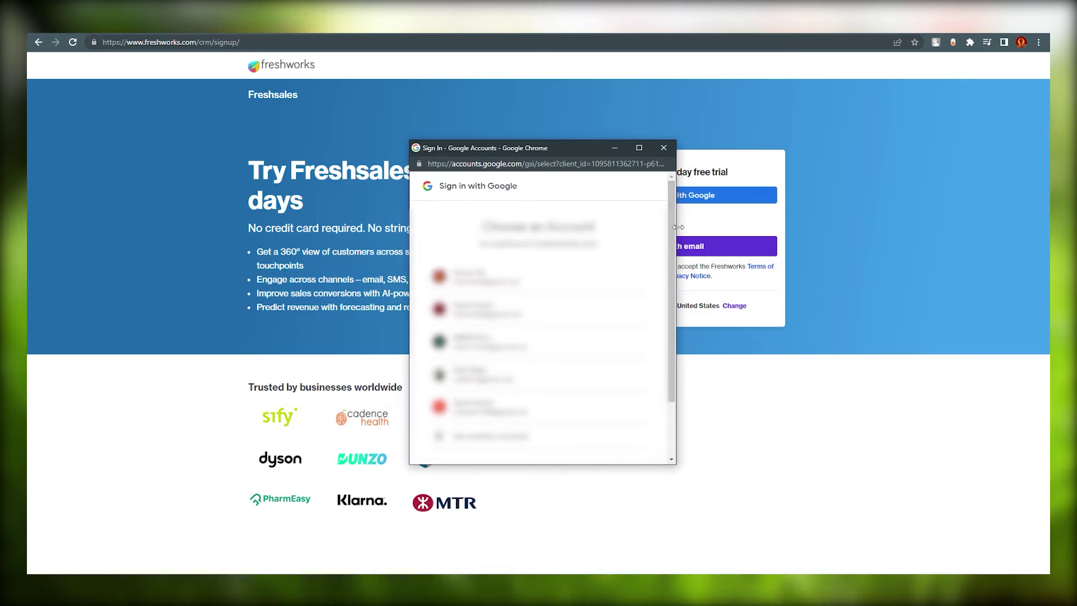
scroll(538, 337, down, 1)
click(539, 370)
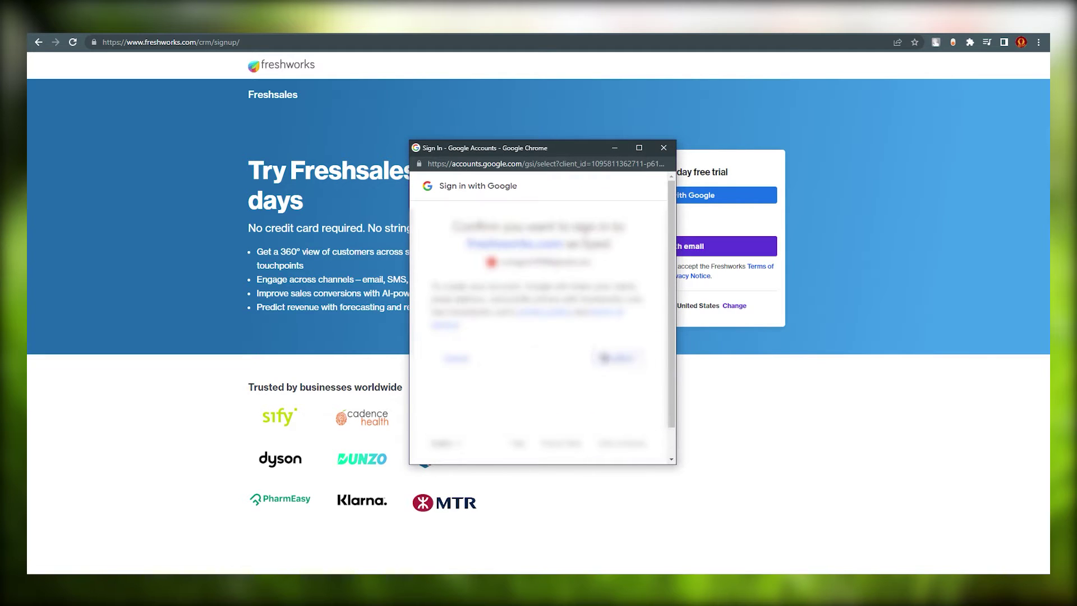
click(611, 358)
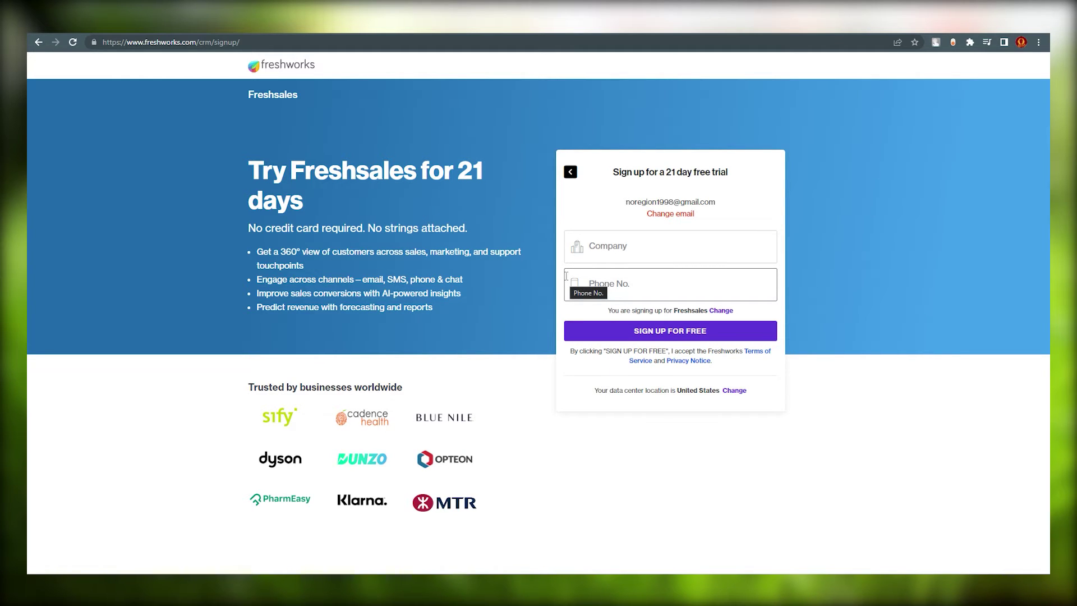
click(622, 247)
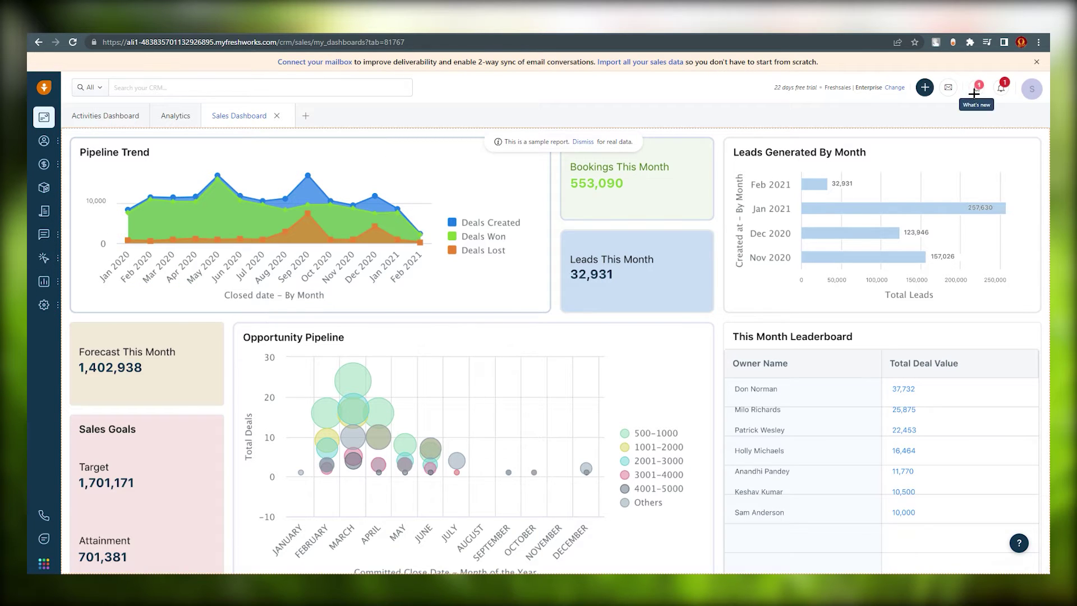
Dismiss the 'This is a sample report' banner so the sample dashboard data disappears
mouse_move(55, 128)
drag(504, 141, 529, 143)
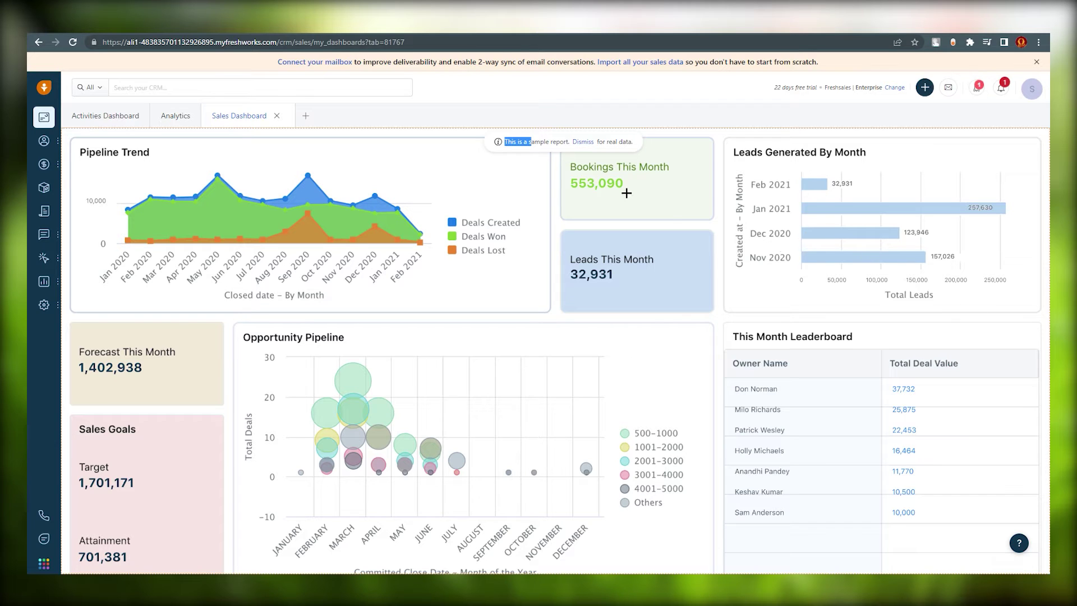
click(583, 142)
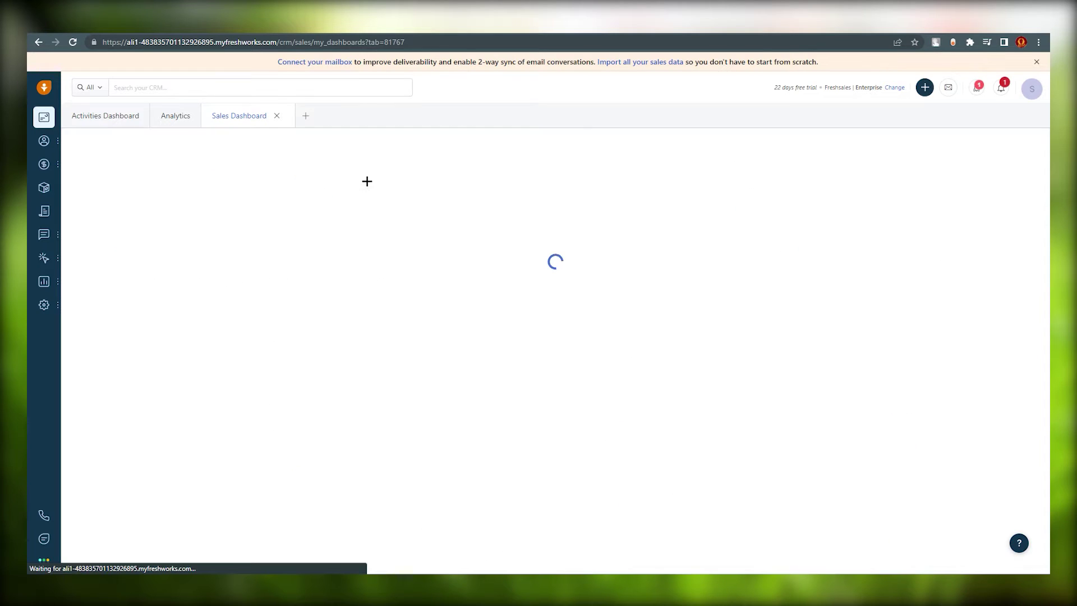
Close the Sales Dashboard, switch to the Activities Dashboard, and look over each sidebar module
click(277, 117)
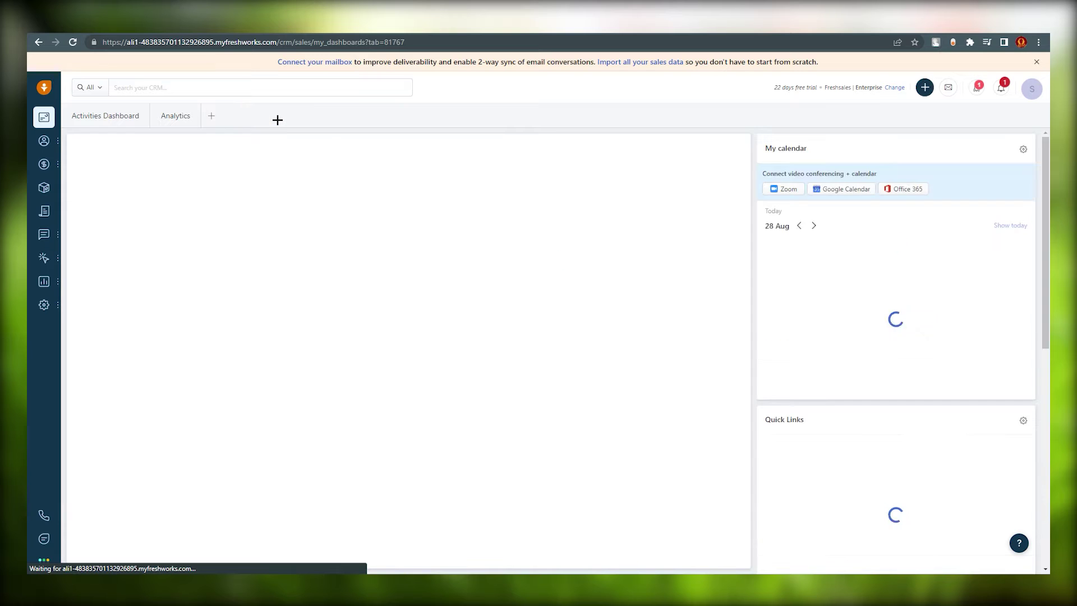
click(110, 116)
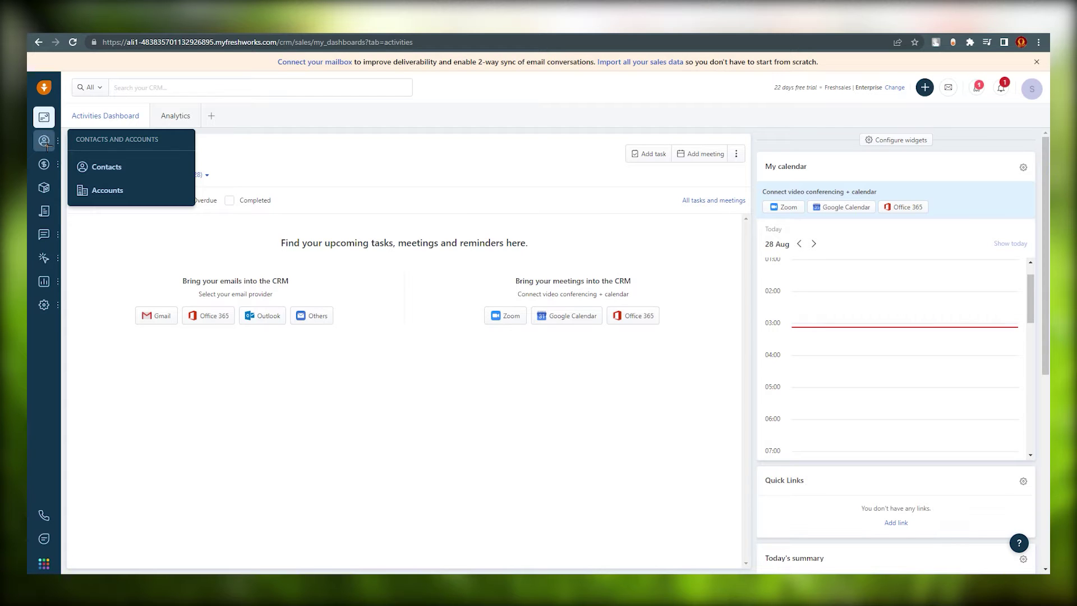
mouse_move(47, 159)
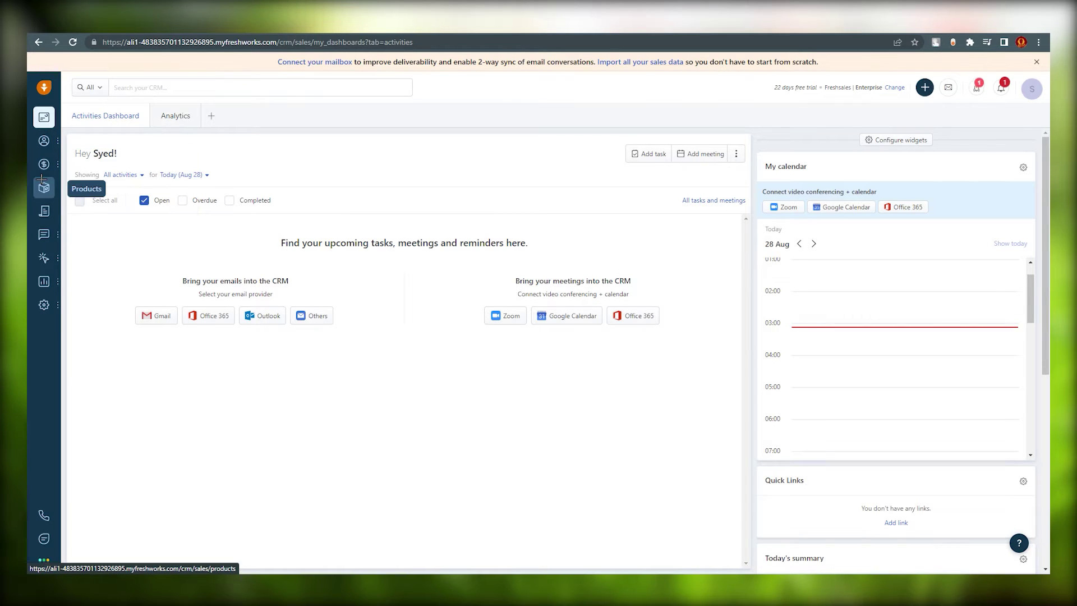
mouse_move(41, 234)
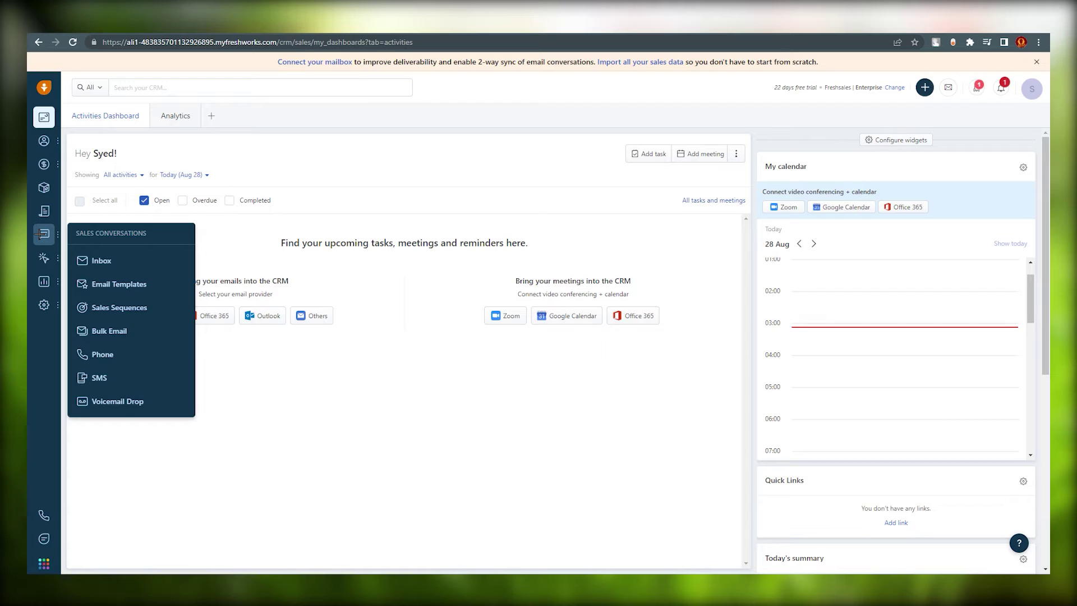
mouse_move(44, 259)
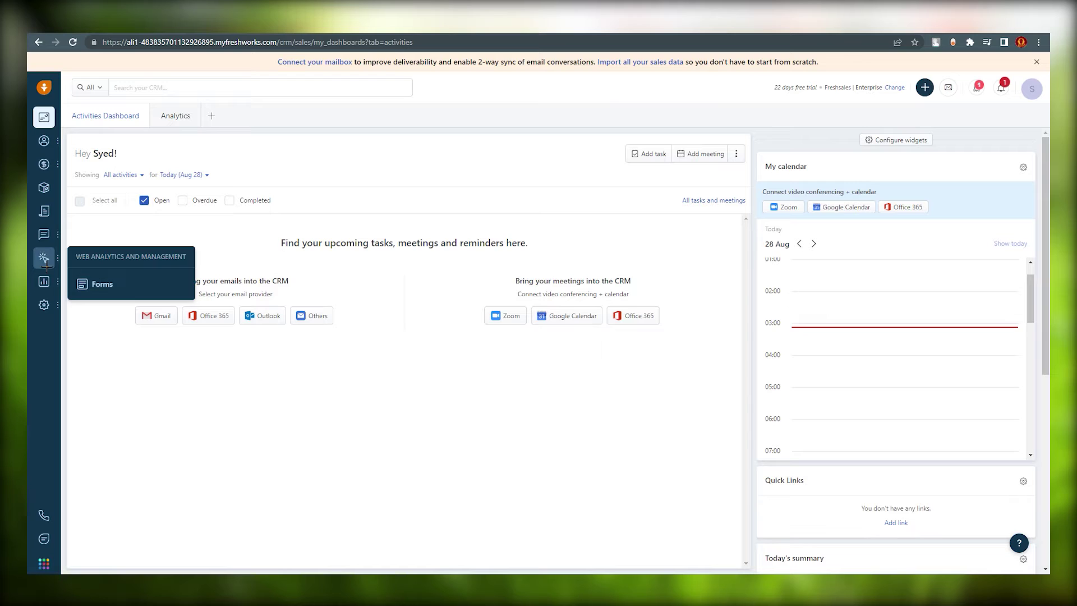
mouse_move(46, 293)
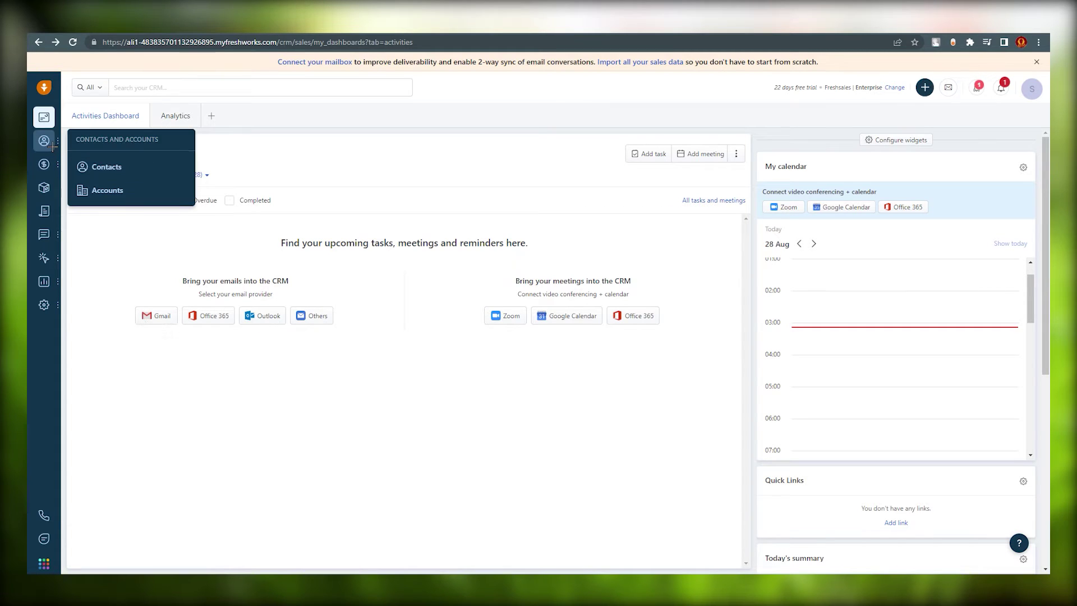
Open the My Contacts list, check the Import contacts options, and show the quick-add menu
click(90, 167)
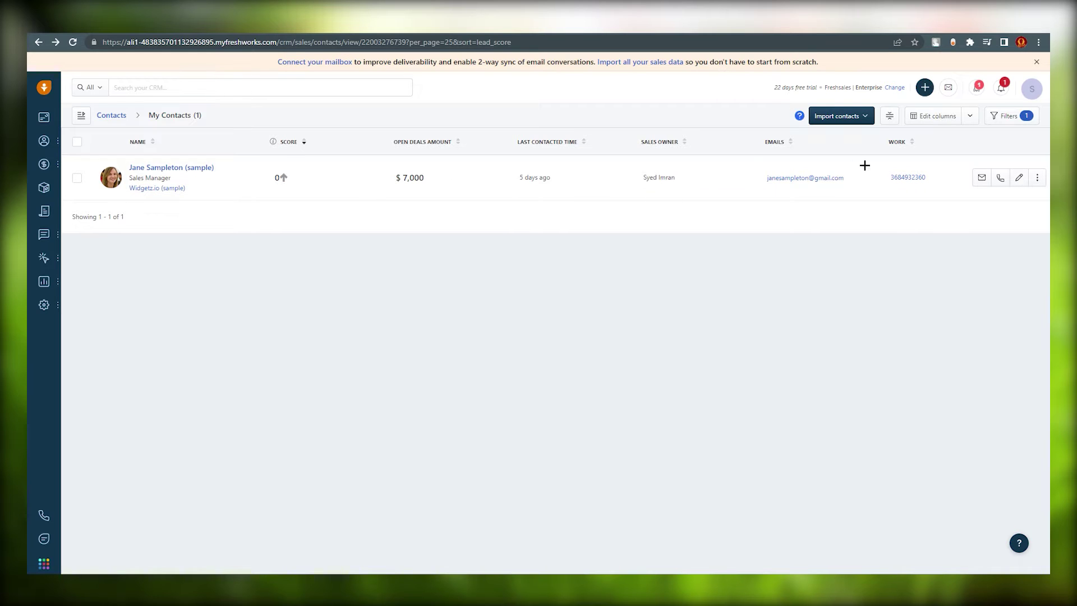
click(865, 116)
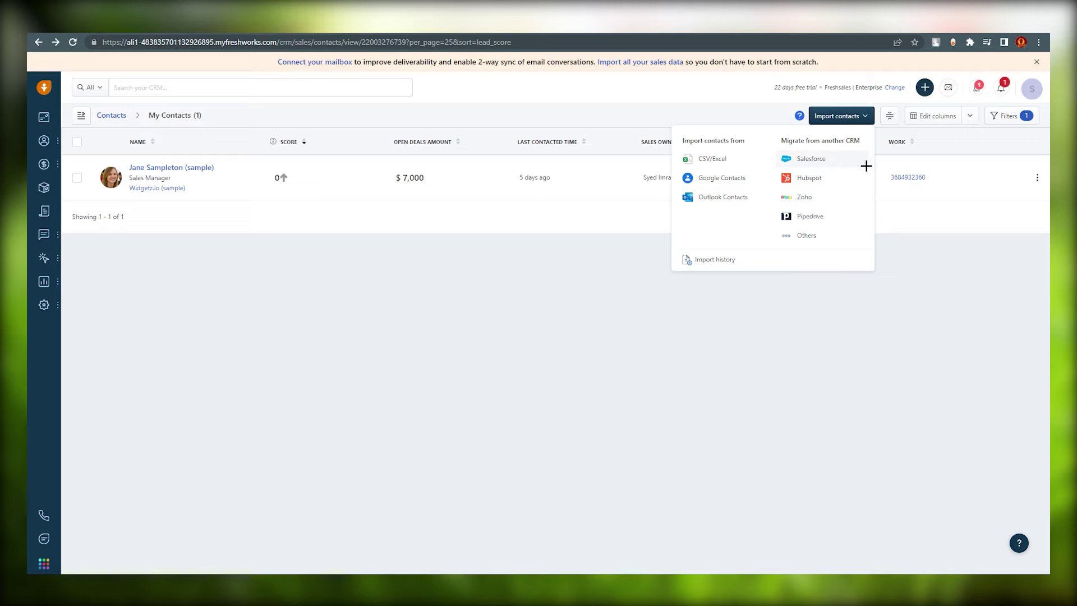
click(654, 353)
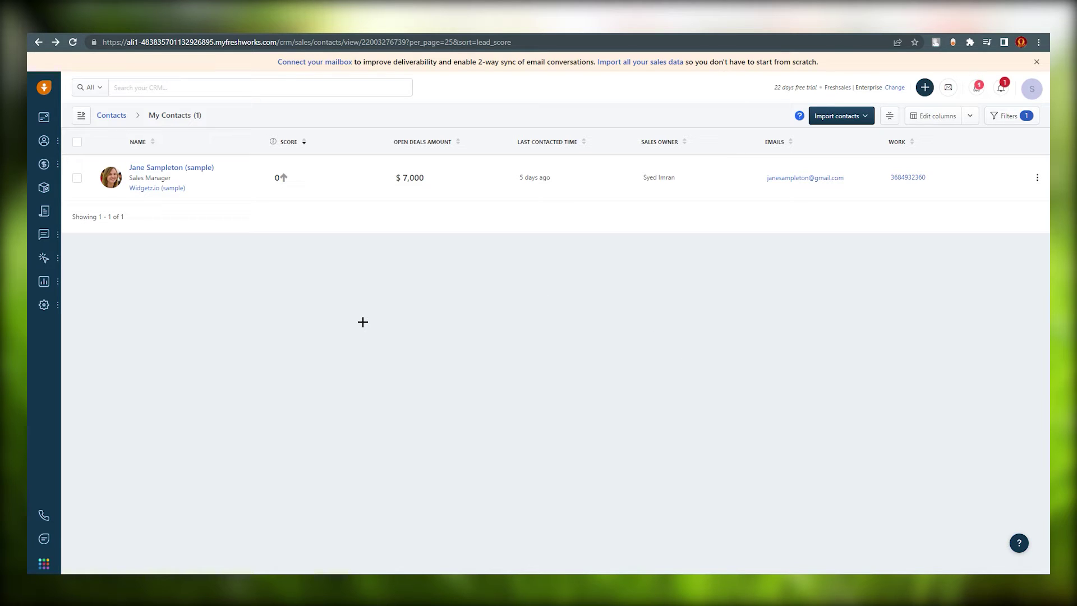
click(924, 88)
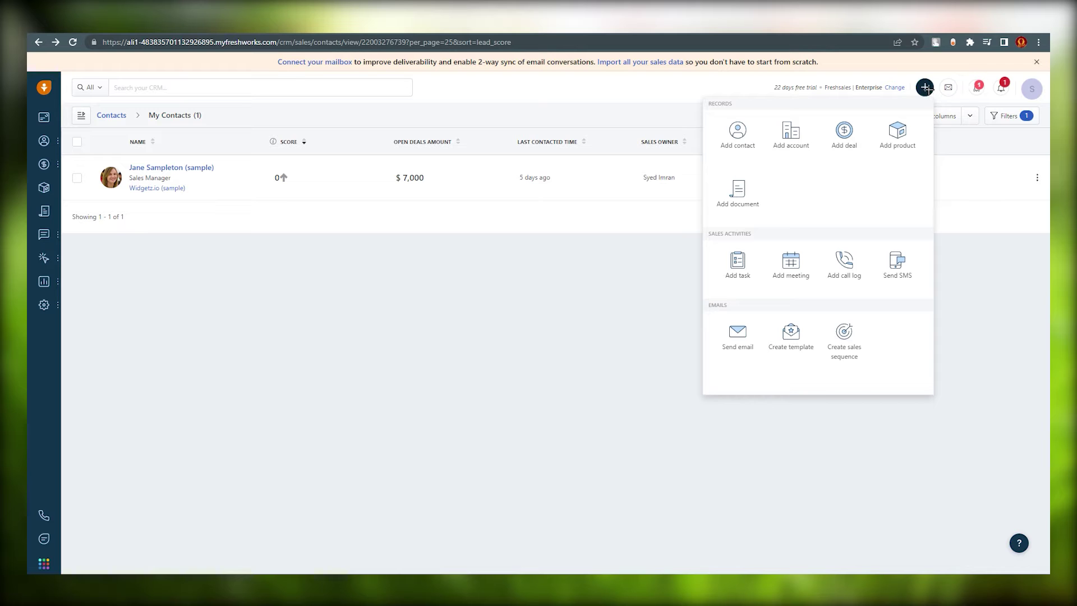
Add a new contact with name, e-mail and mobile autofilled from saved details, and save it
click(746, 136)
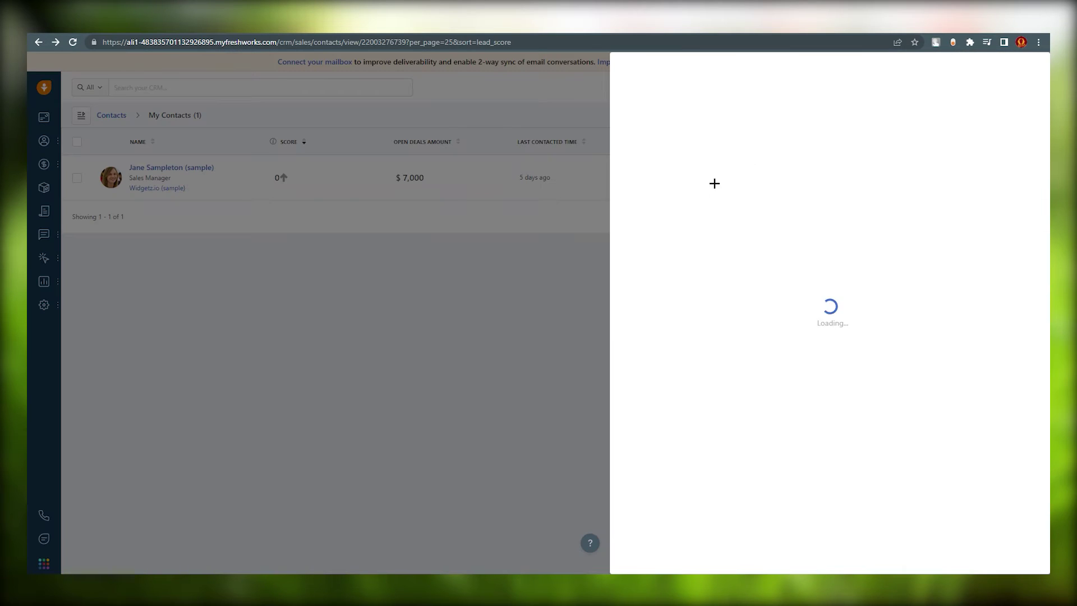
click(699, 114)
click(705, 137)
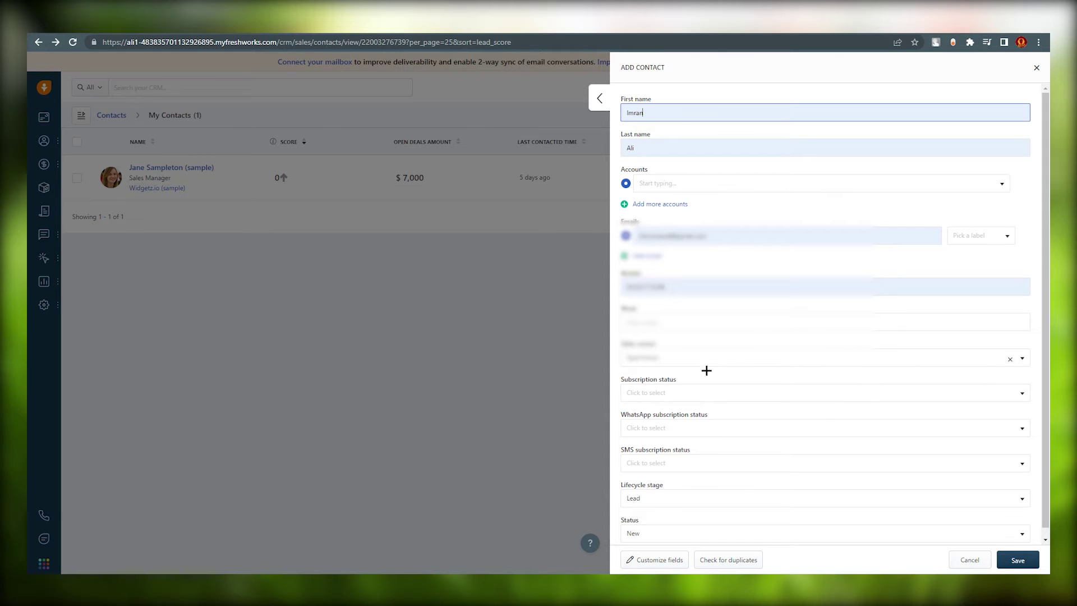
scroll(717, 368, down, 1)
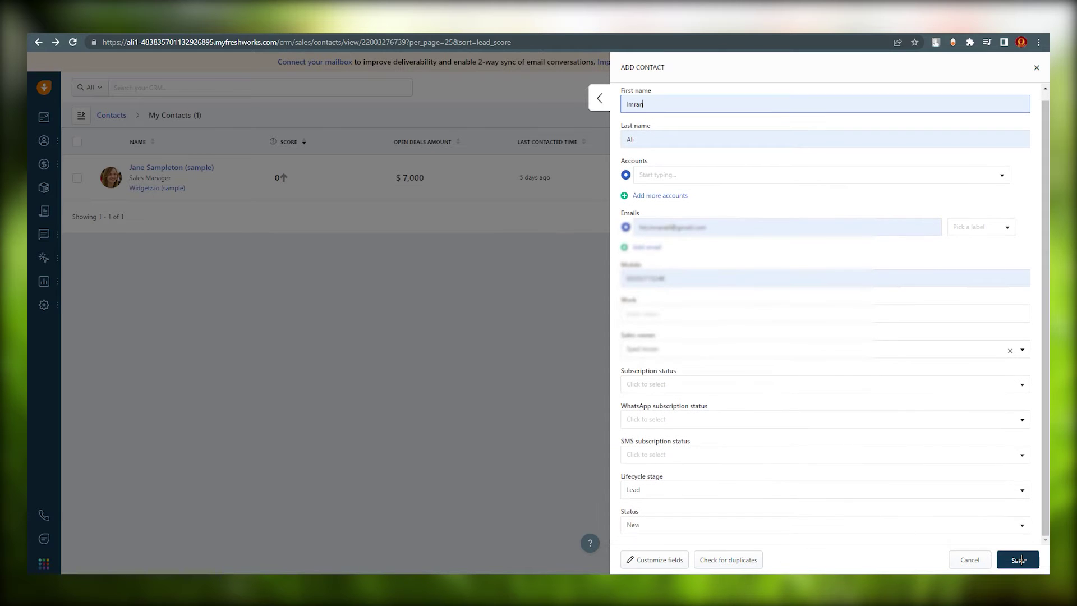
click(1018, 559)
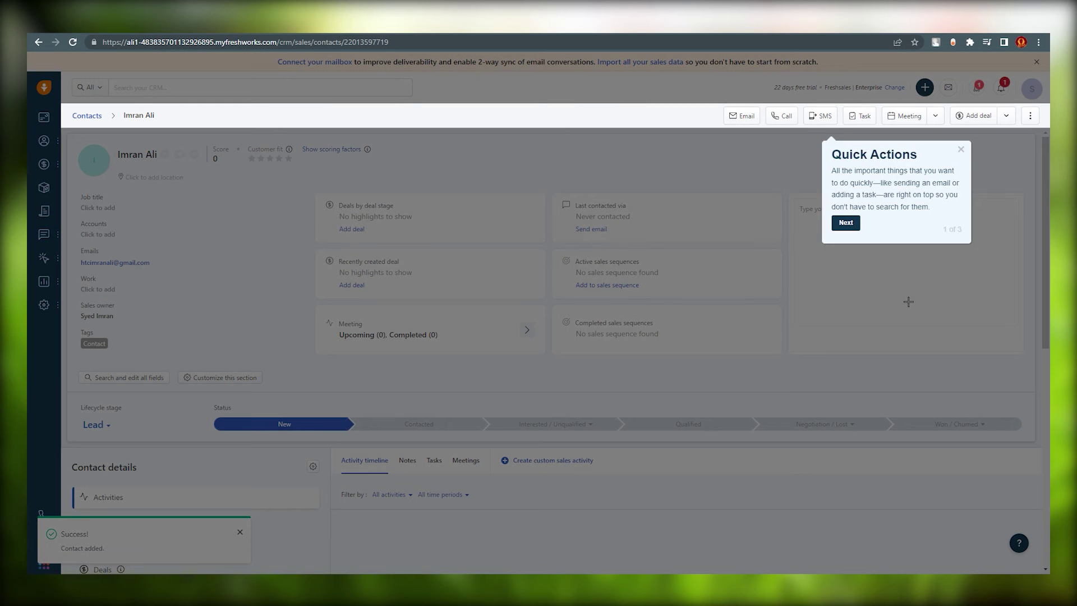
Dismiss the quick actions tour and leave the contact's lifecycle stage set to Lead
click(961, 149)
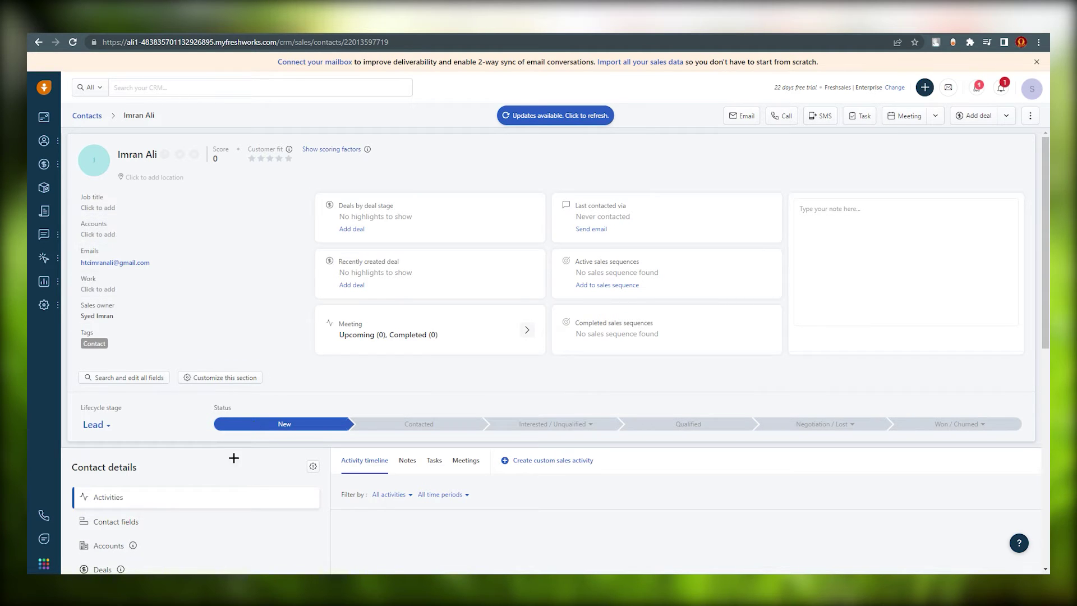
click(108, 426)
click(237, 430)
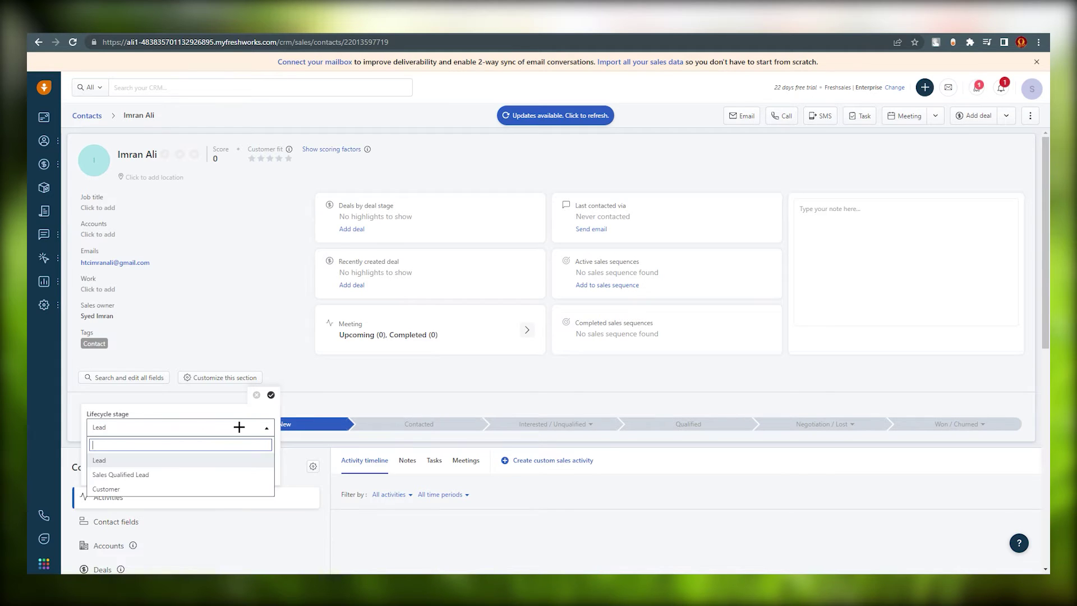
click(237, 430)
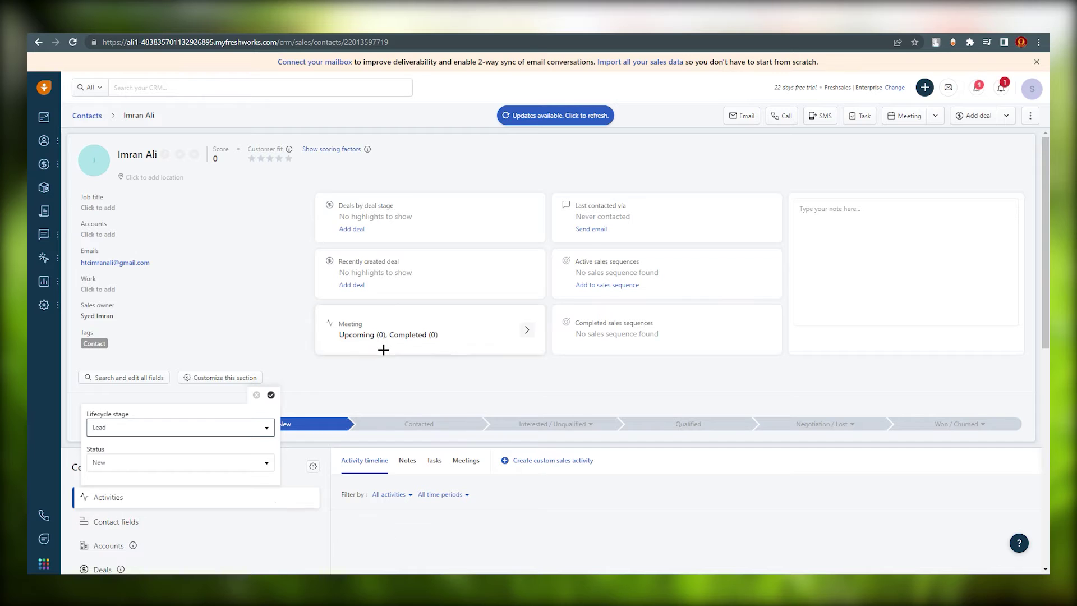
click(384, 398)
Scroll down to Contact details and open the contact's Notes tab
scroll(277, 444, down, 1)
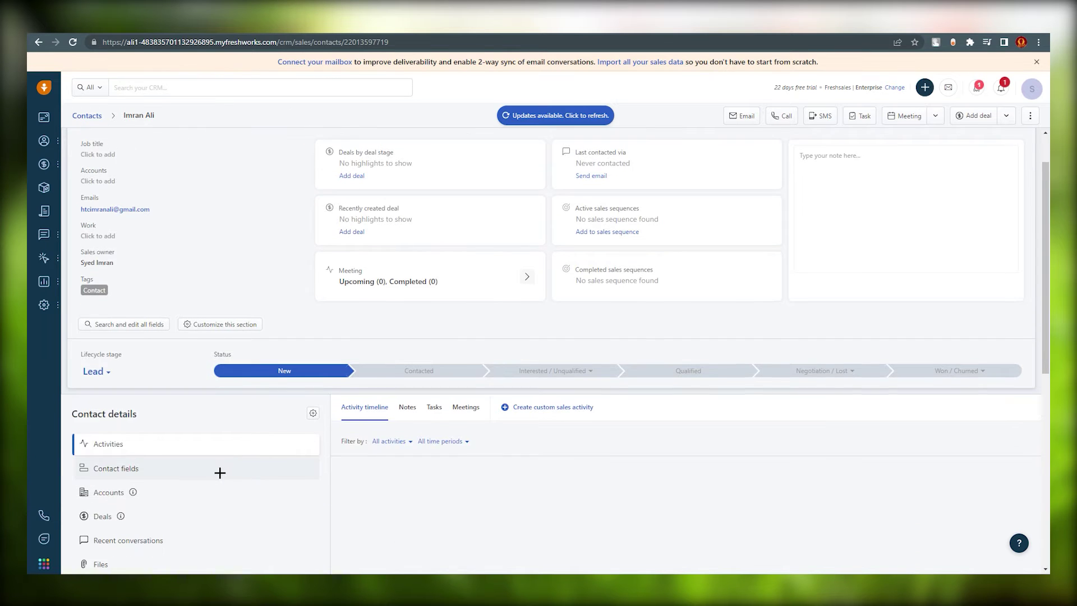
scroll(226, 470, down, 2)
scroll(318, 483, down, 2)
scroll(303, 448, up, 3)
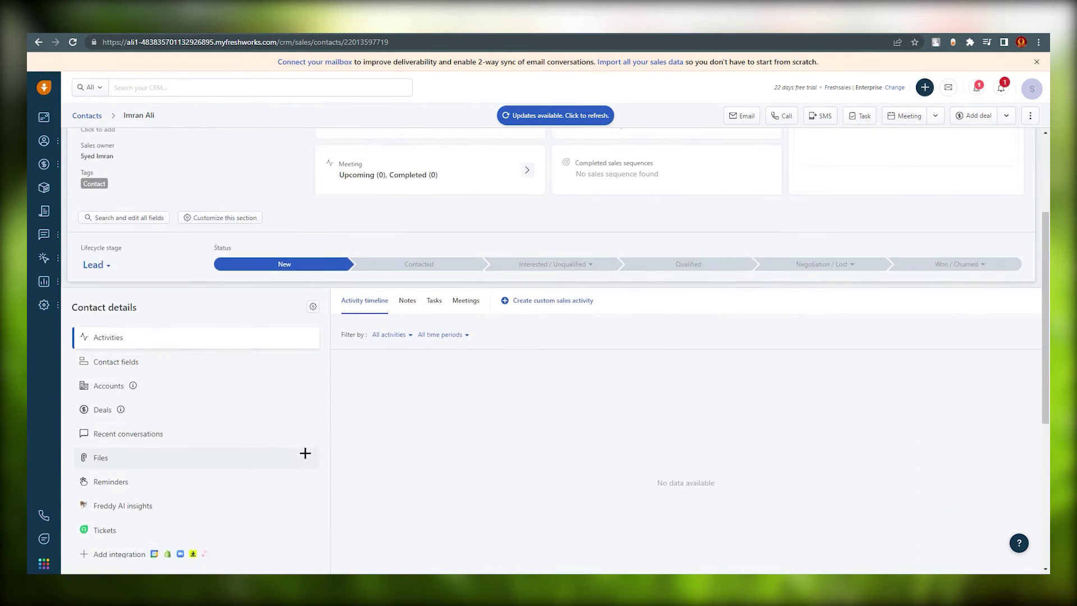
scroll(264, 482, down, 2)
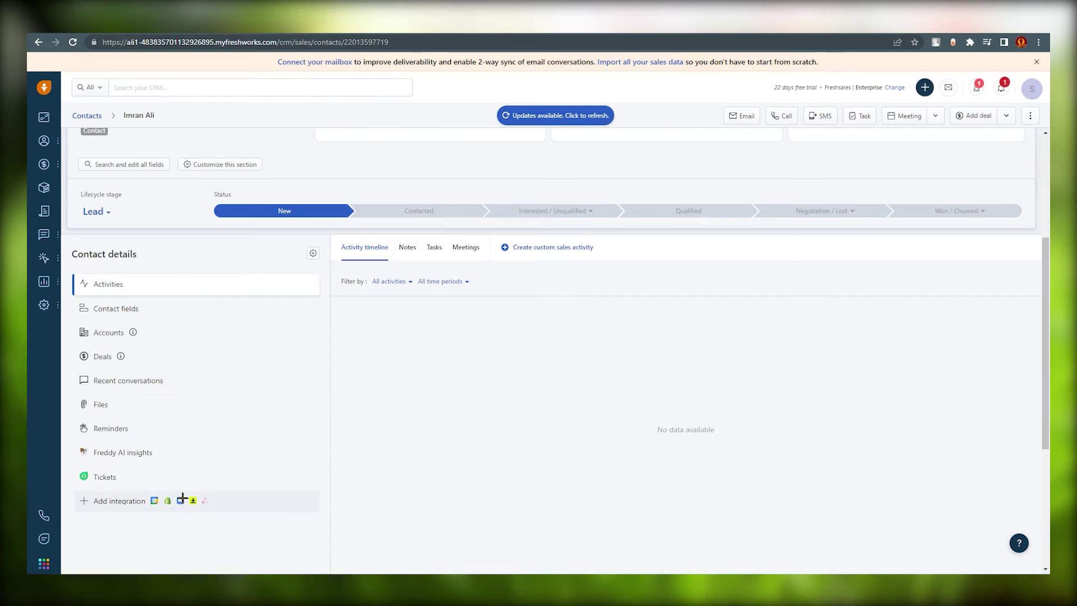
click(407, 248)
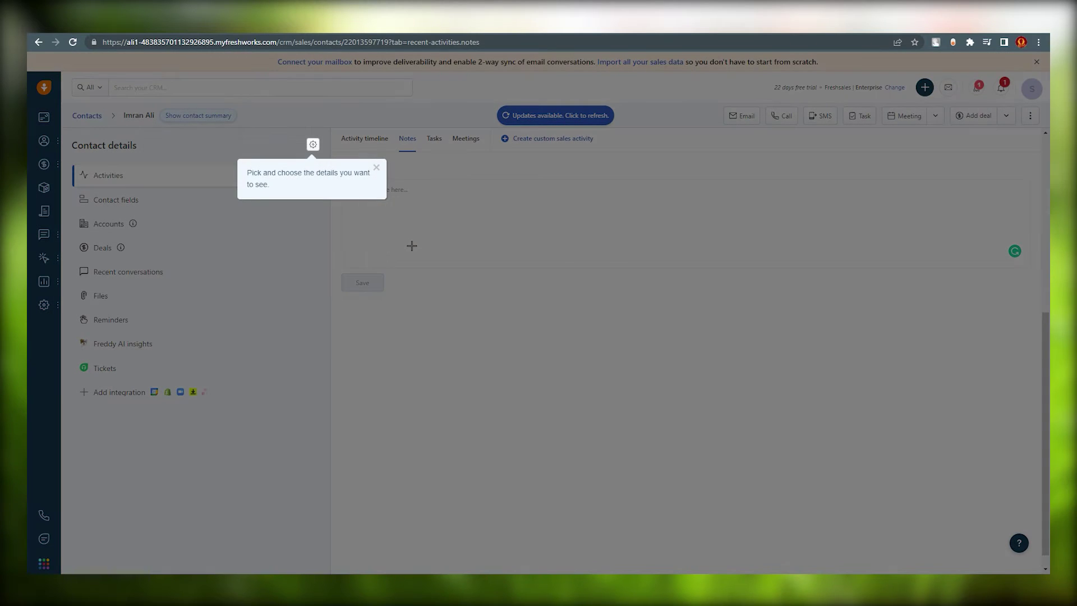
Show the contact's Tasks tab and cancel a new task unsaved, leaving zero tasks
click(375, 166)
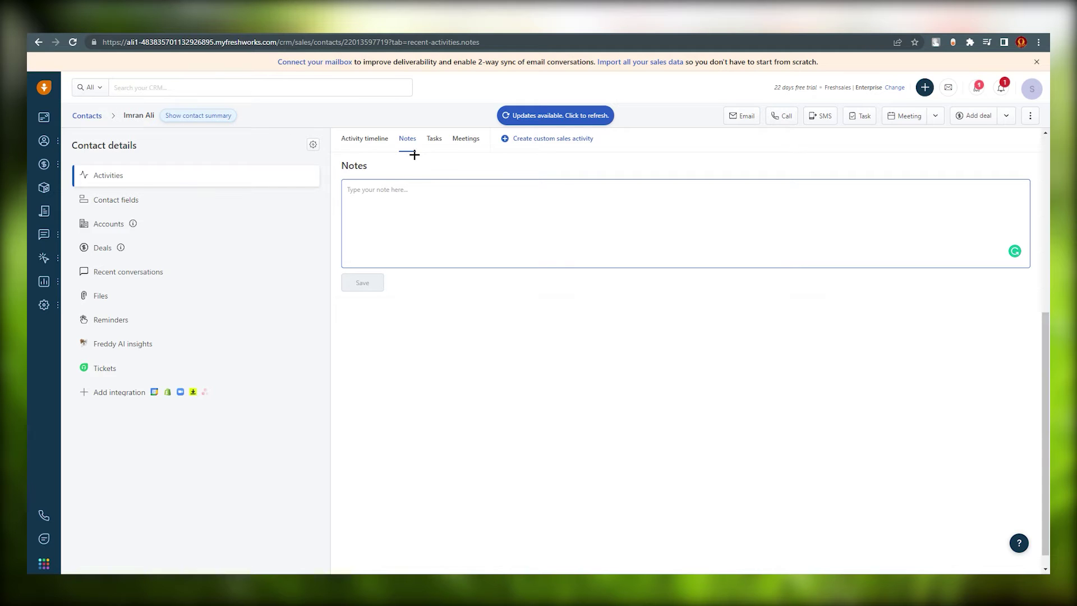
click(435, 140)
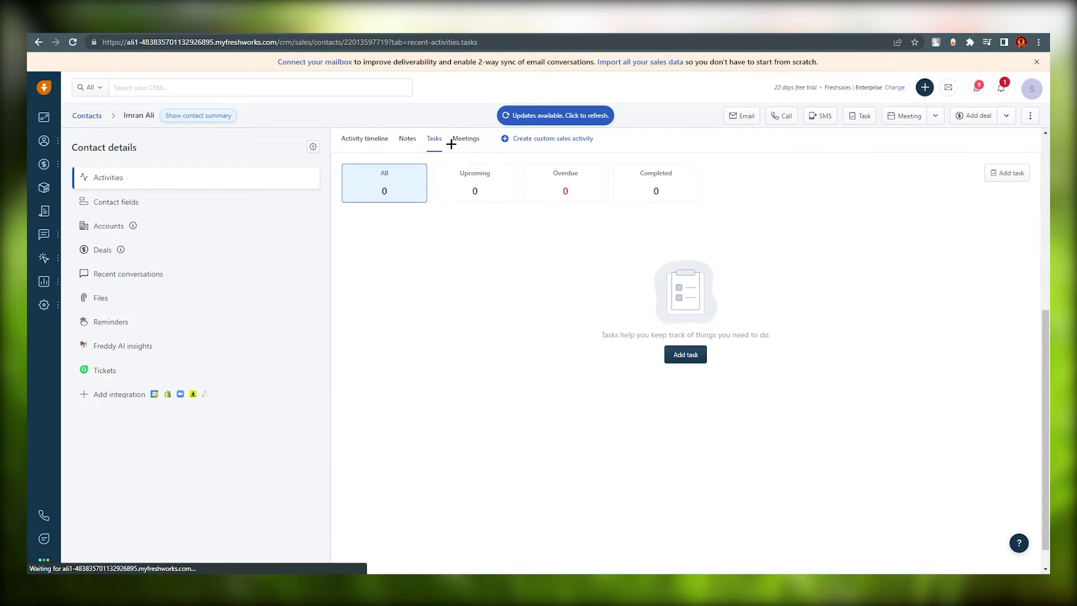
click(681, 353)
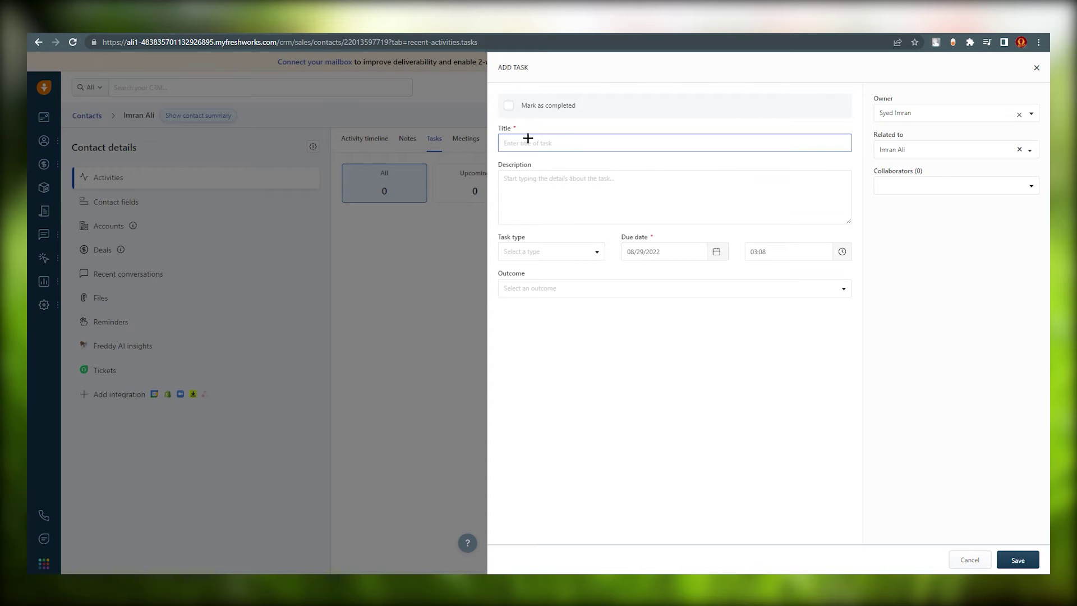
click(526, 187)
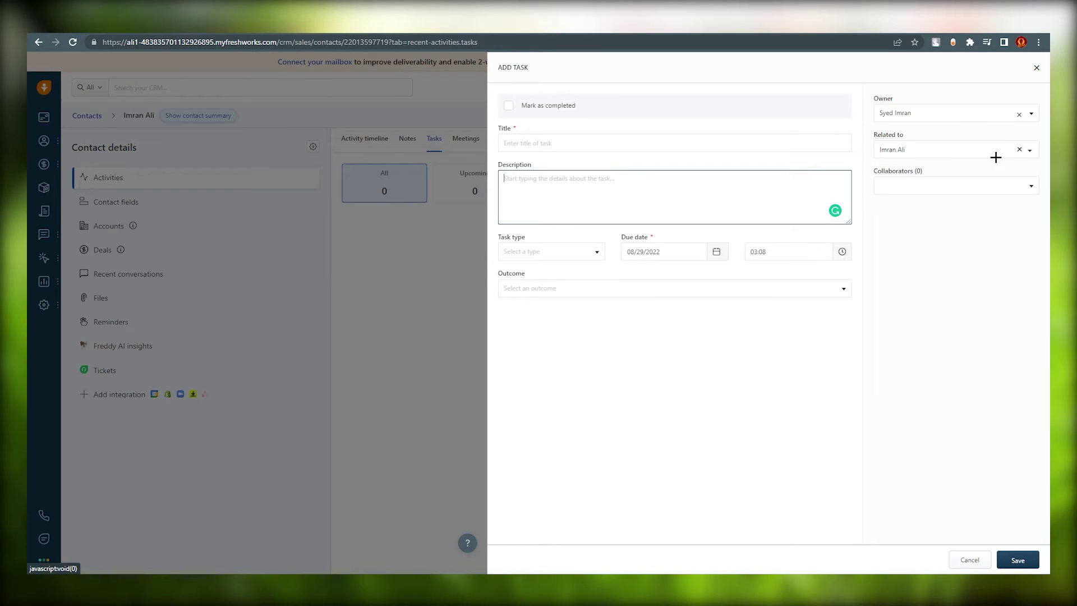
click(969, 559)
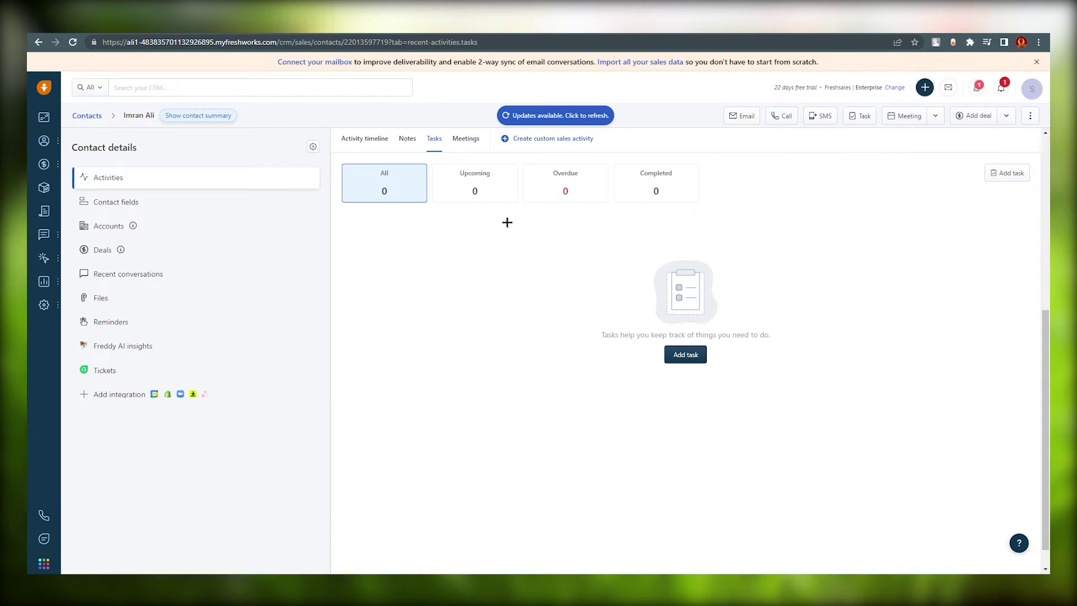
Open the contact's Meetings tab showing zero meetings and expand the contact summary
click(463, 139)
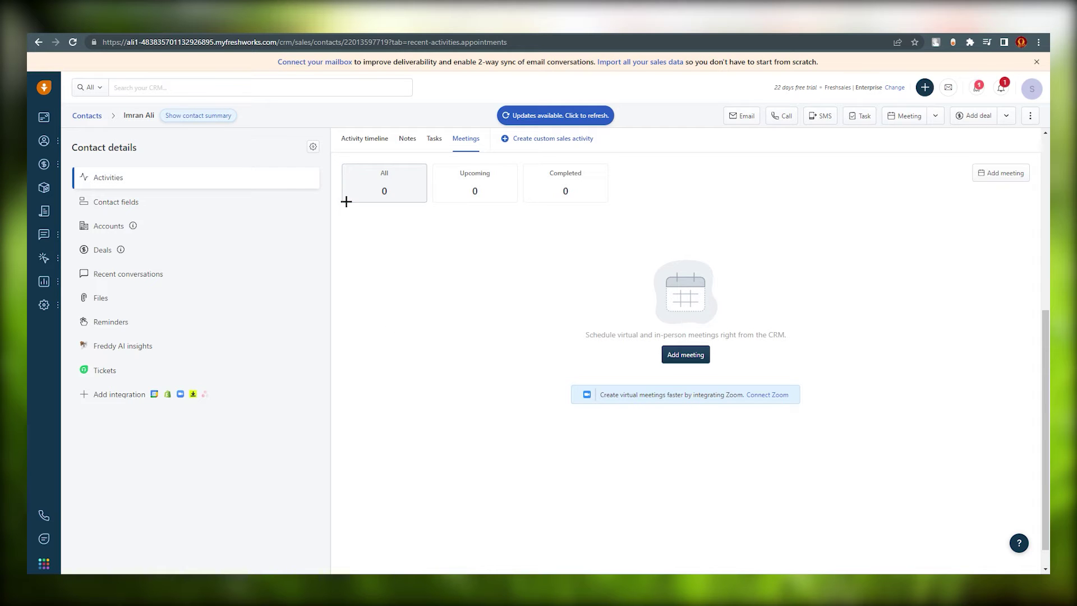
click(198, 115)
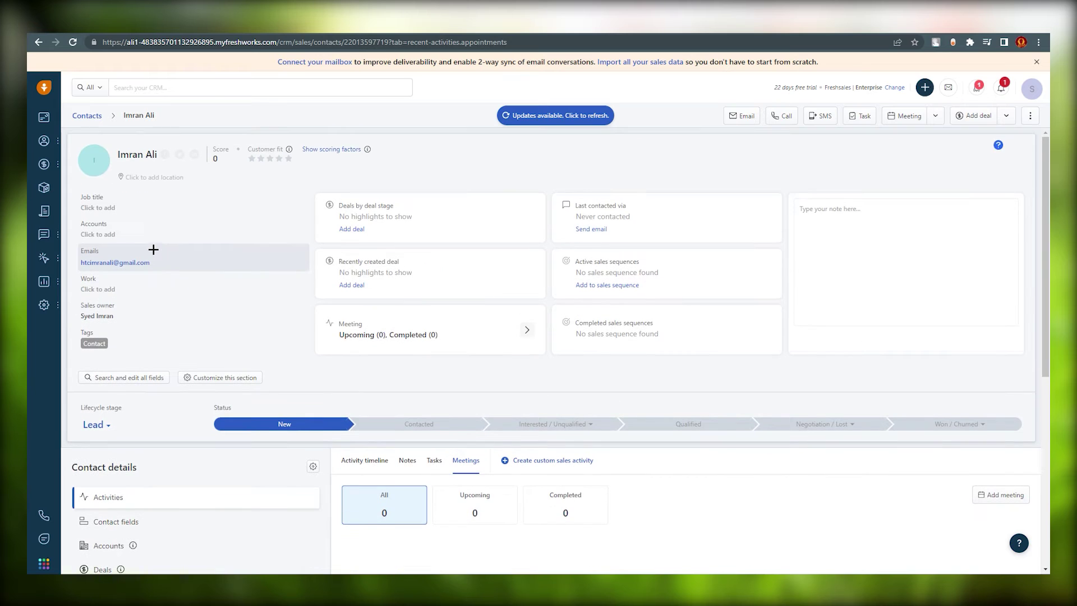
Go back to the My Contacts list, now showing the new contact and the sample one
click(87, 115)
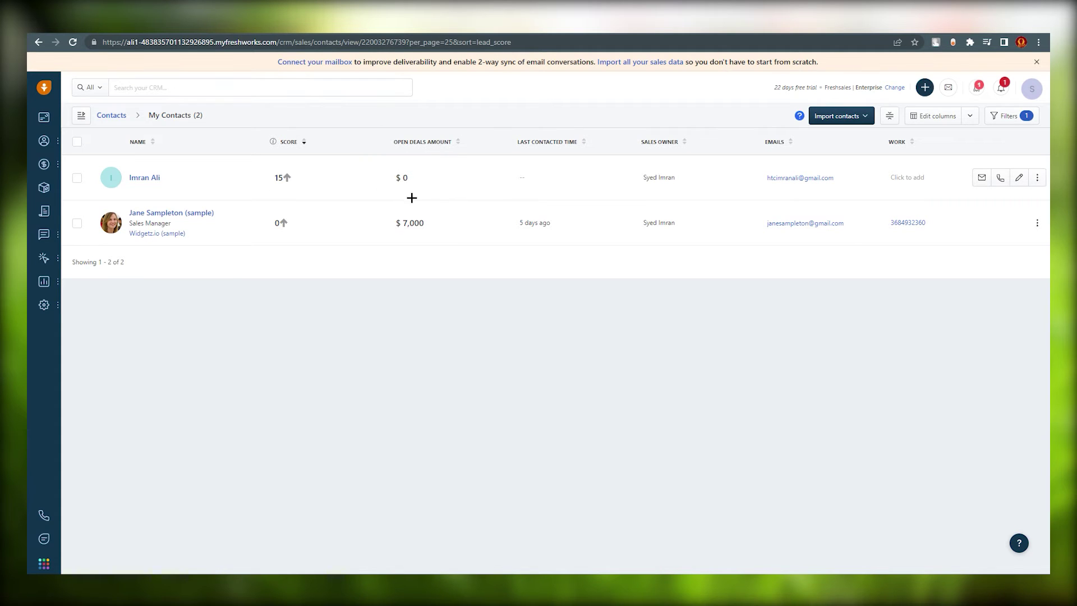
mouse_move(44, 164)
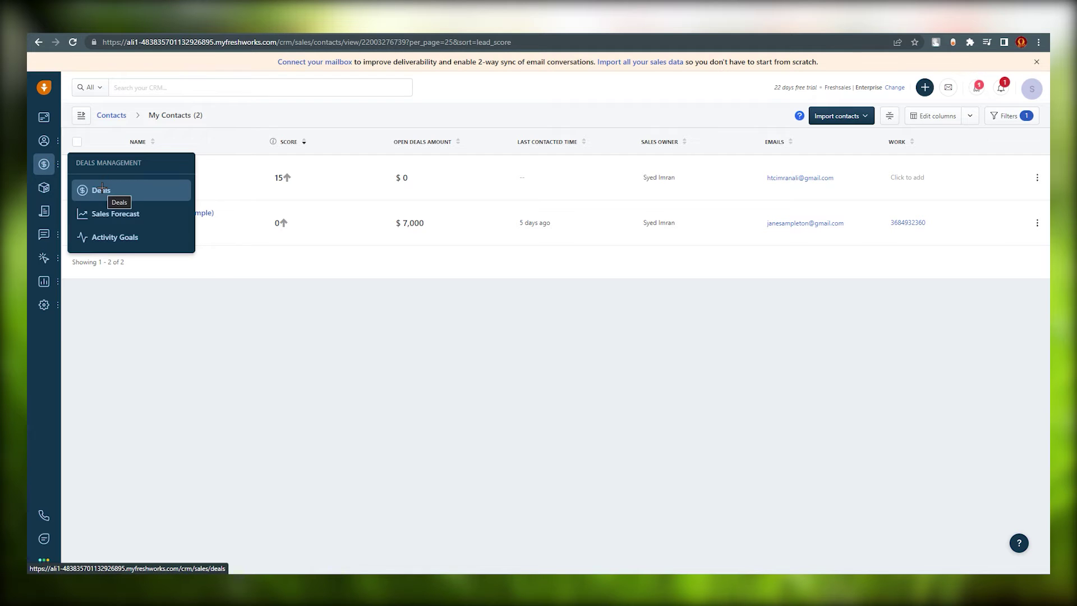
Create deal 'youtube' with value 1000, link it to the new contact, and save it
click(925, 88)
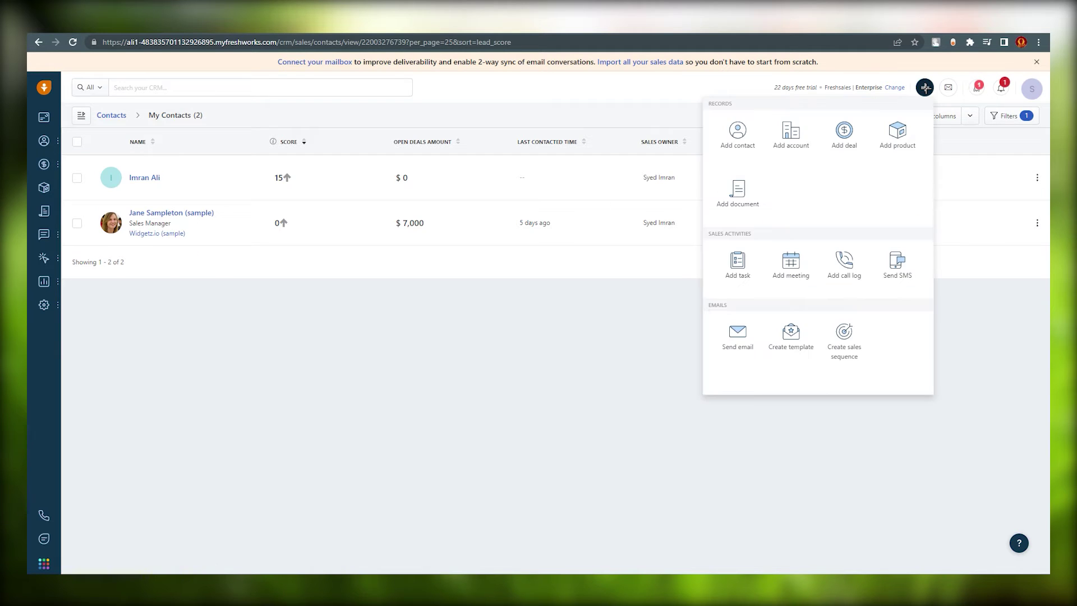
click(844, 132)
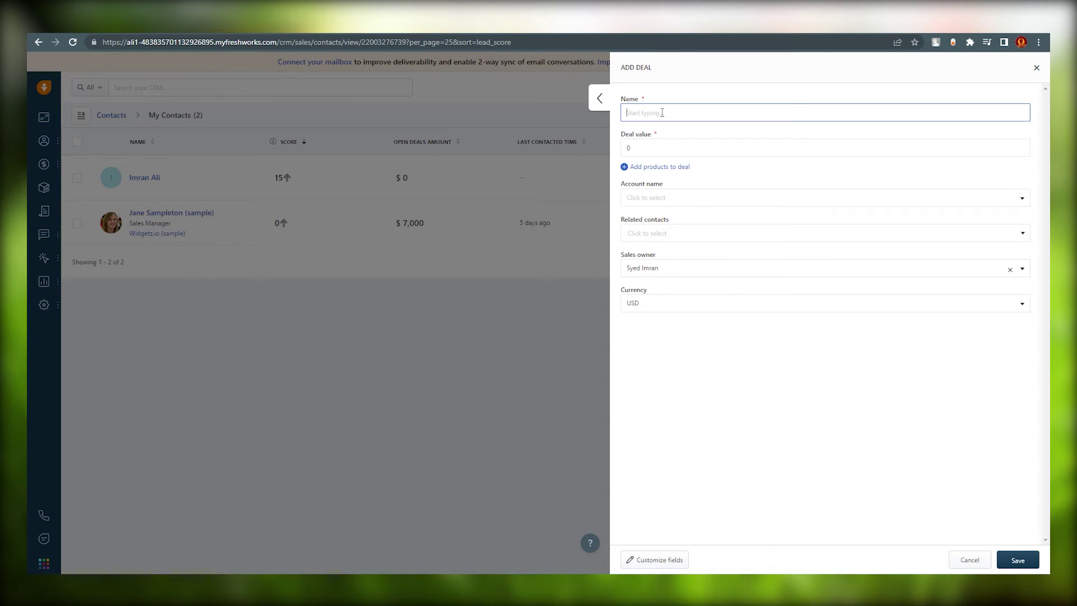
text(youtube)
click(677, 148)
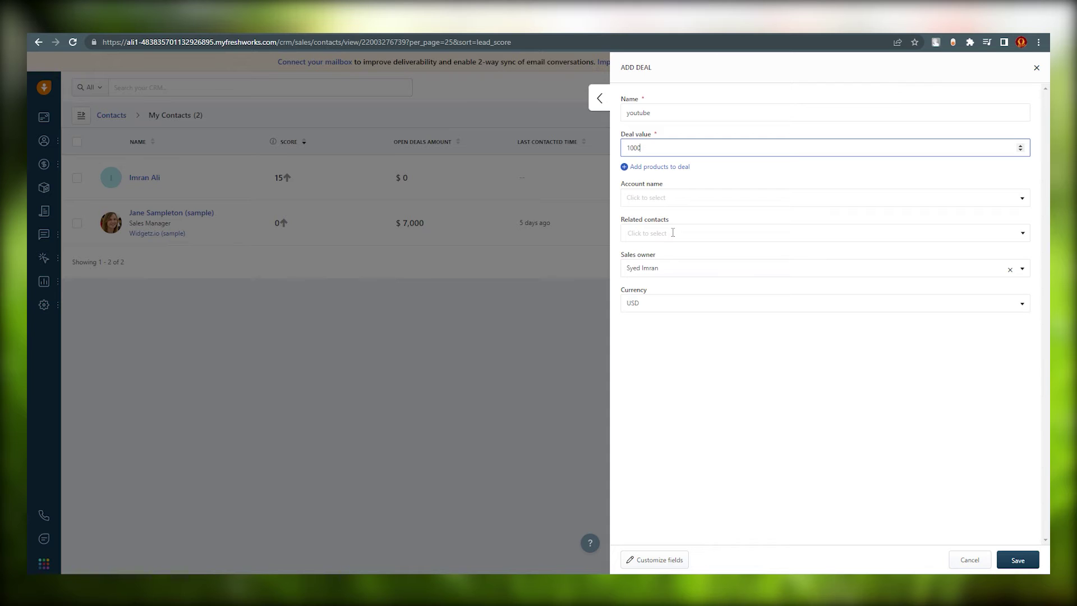
click(703, 234)
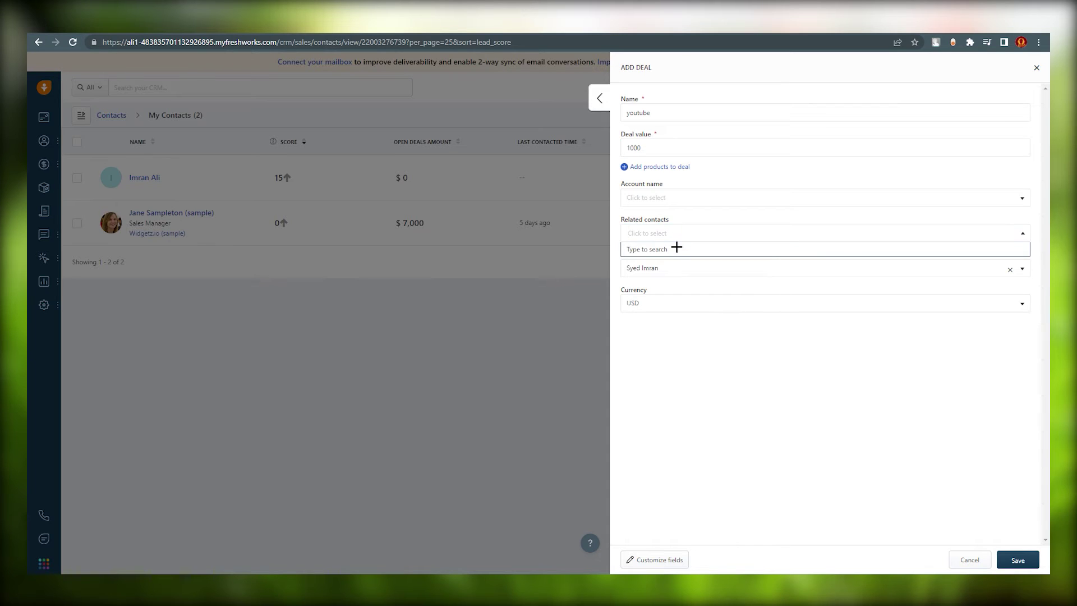
click(649, 233)
text(imran)
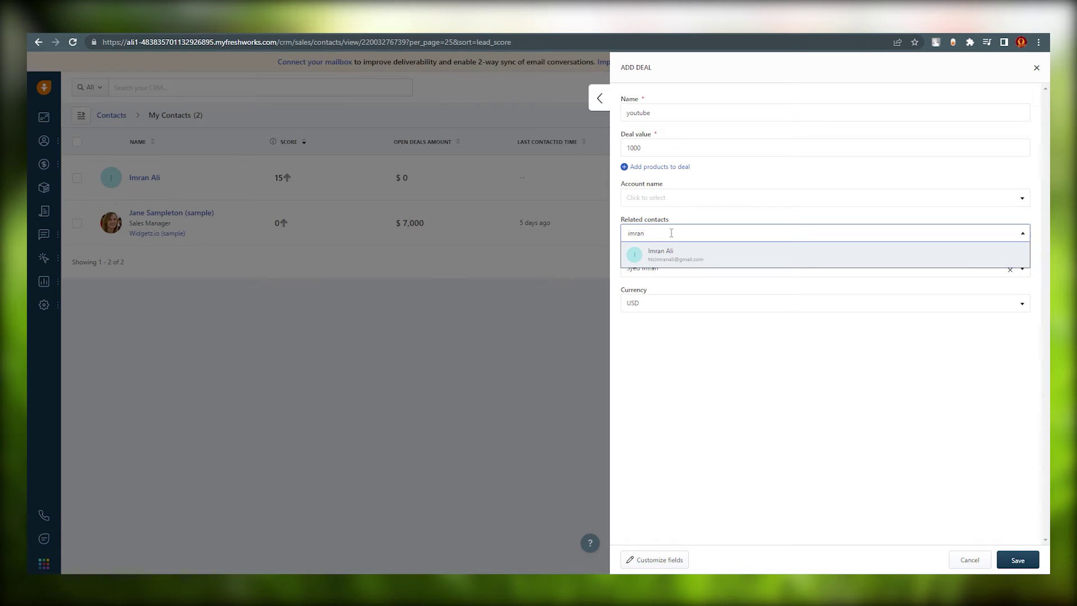
click(670, 251)
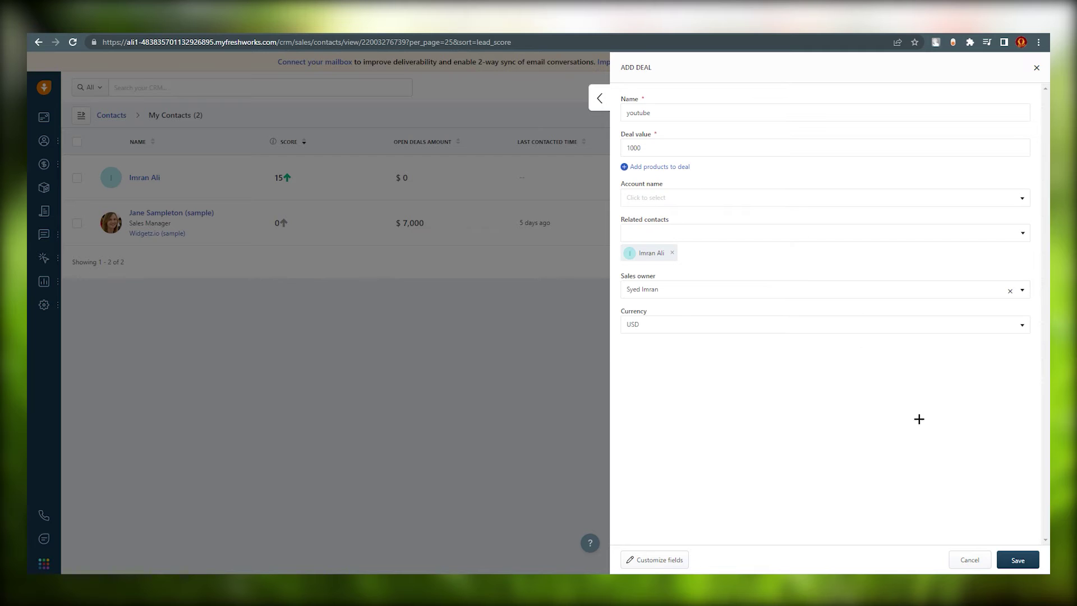
click(1031, 562)
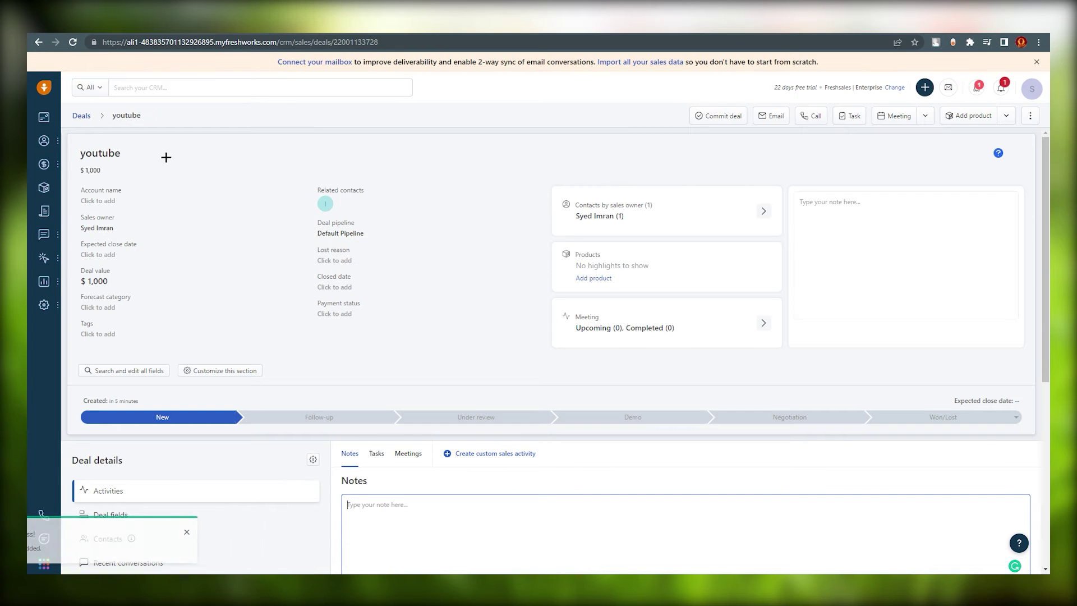
click(81, 115)
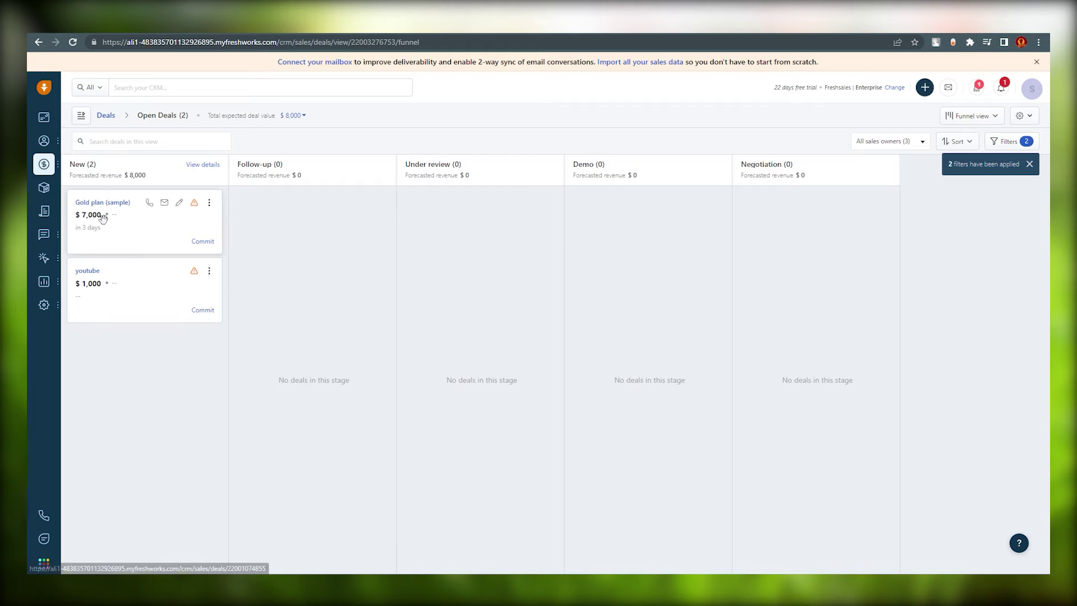
drag(96, 272, 262, 257)
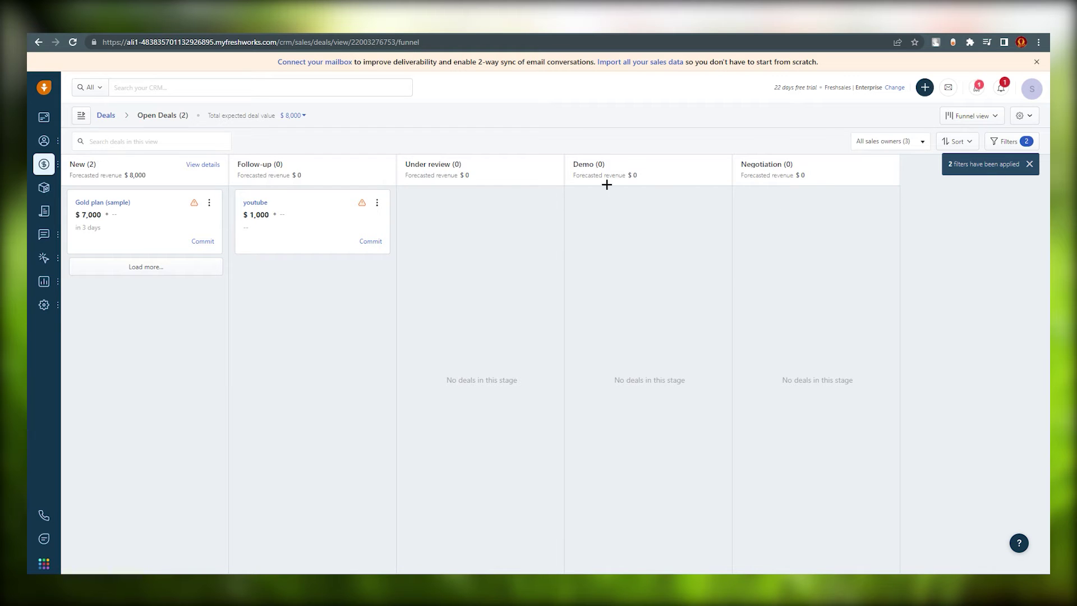
click(122, 141)
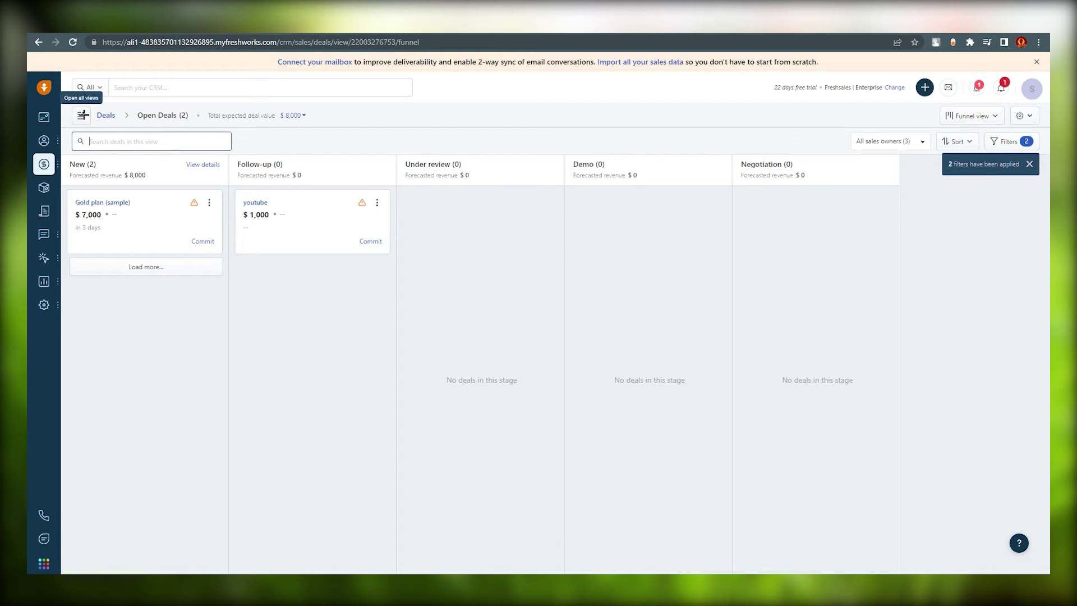
click(83, 115)
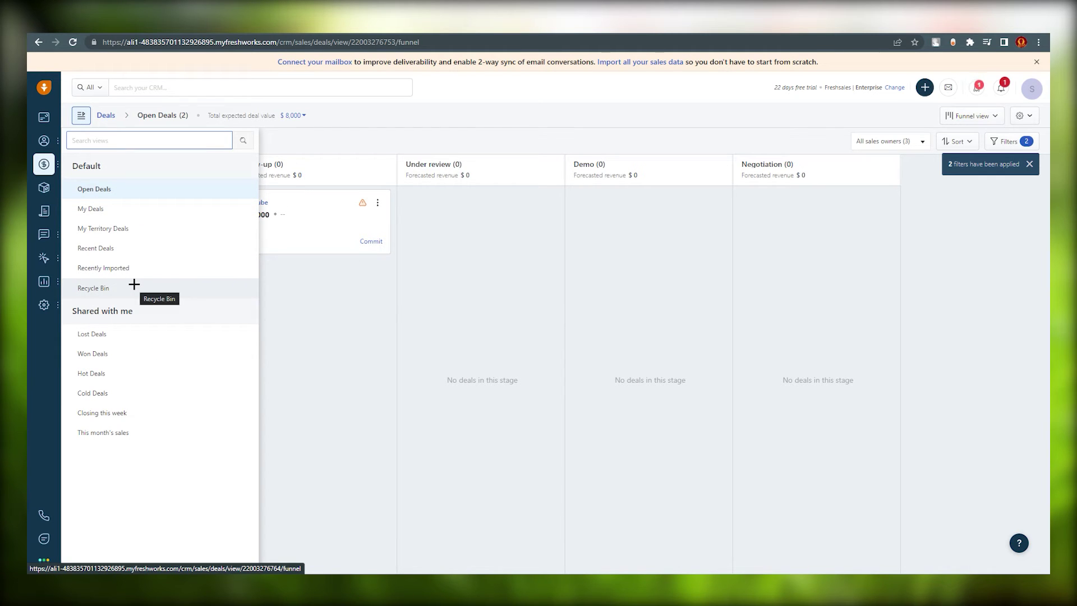
click(902, 142)
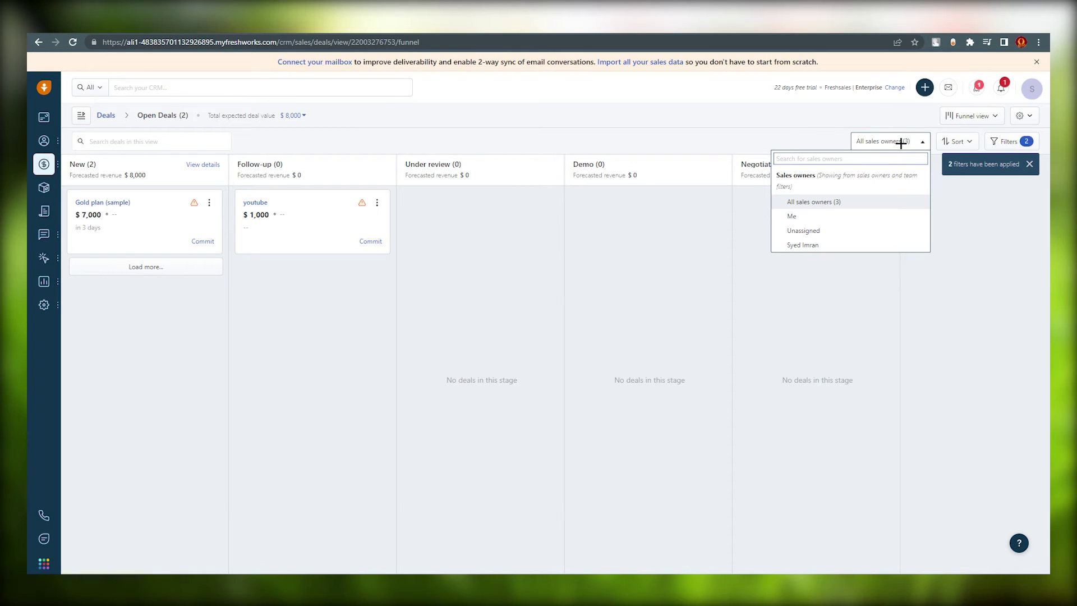
click(900, 144)
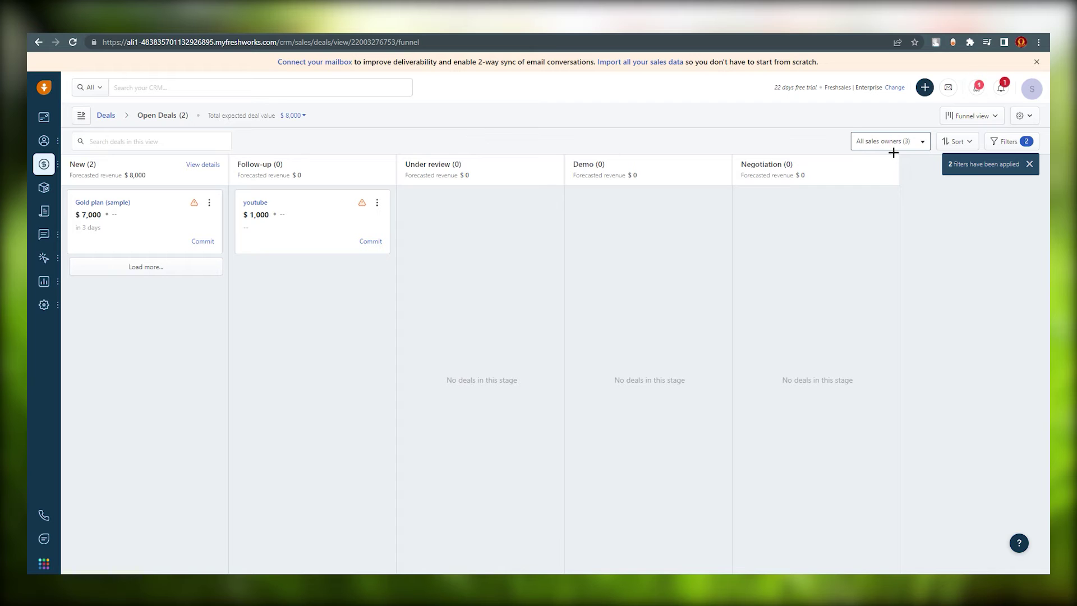
mouse_move(41, 152)
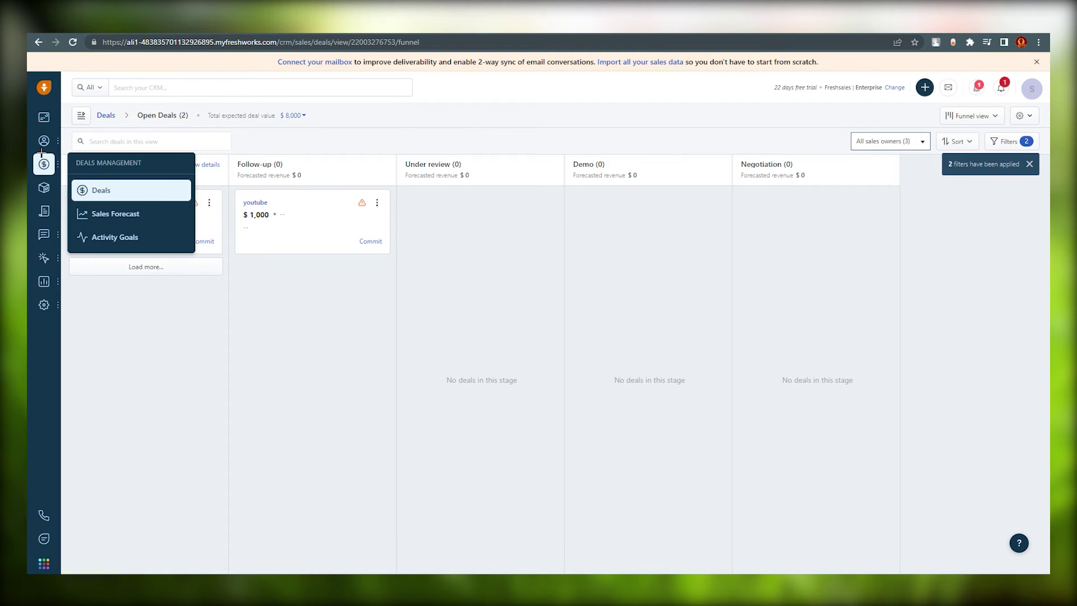
Open the empty Products list, dismiss its tip, then begin and cancel a product import
click(56, 185)
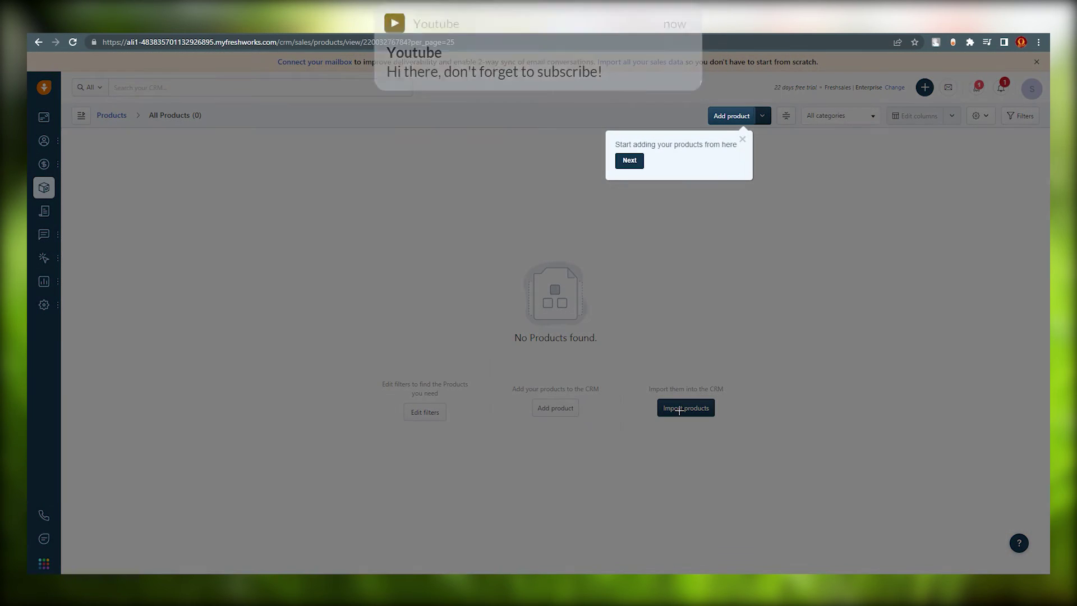
click(742, 138)
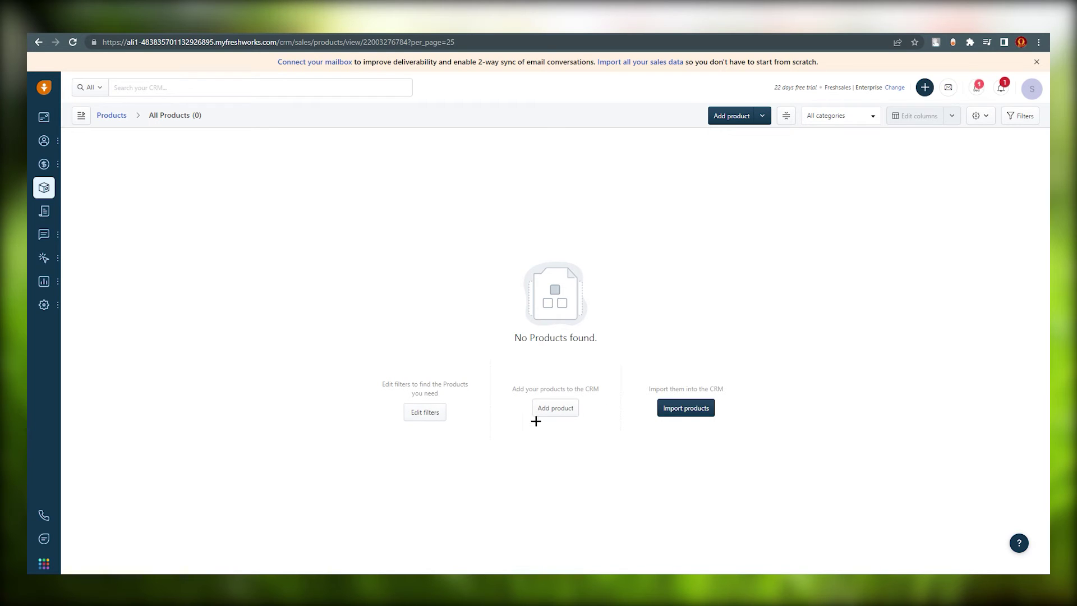
click(695, 407)
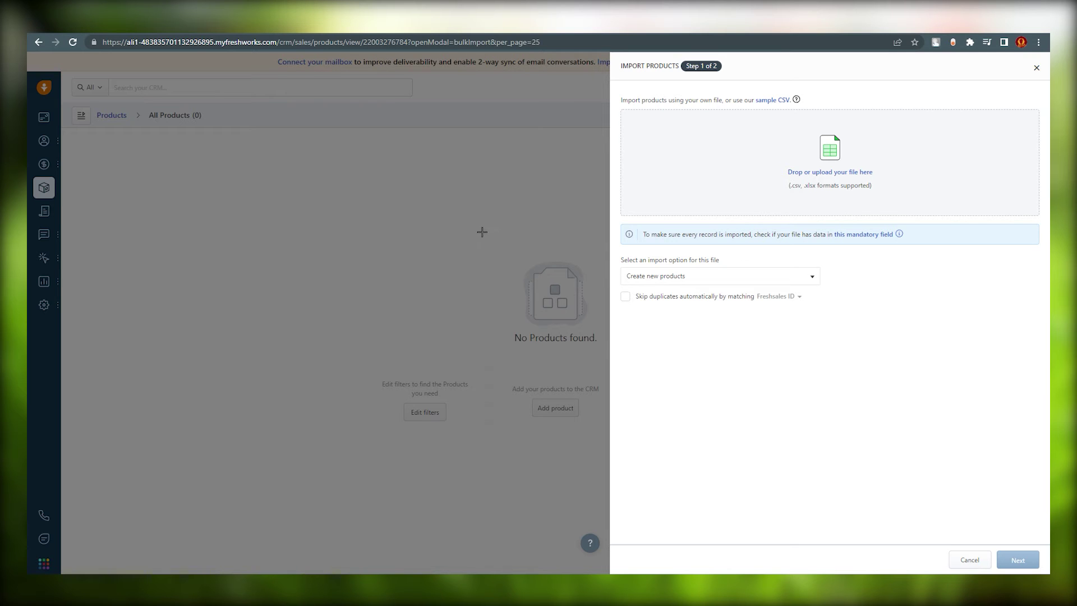
click(969, 558)
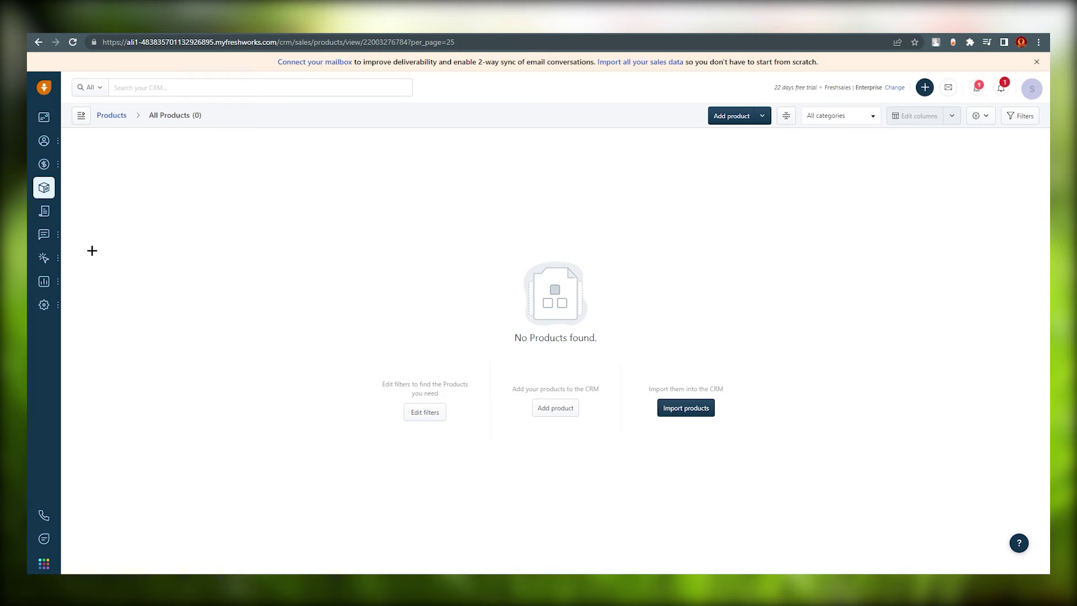
Open the Documents module, showing zero documents, and dismiss its onboarding tip
mouse_move(56, 145)
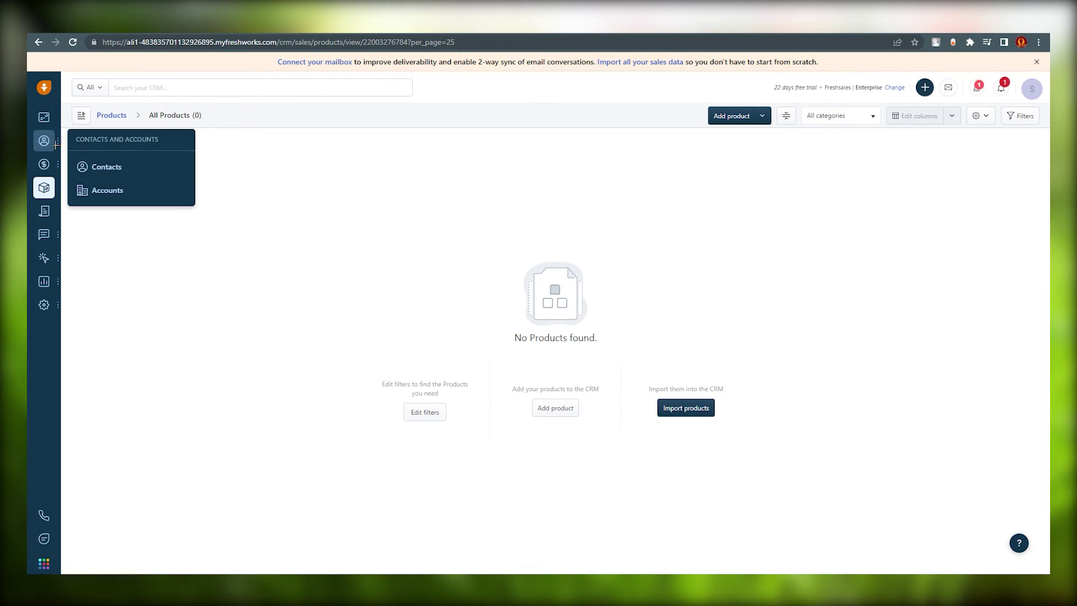
mouse_move(53, 168)
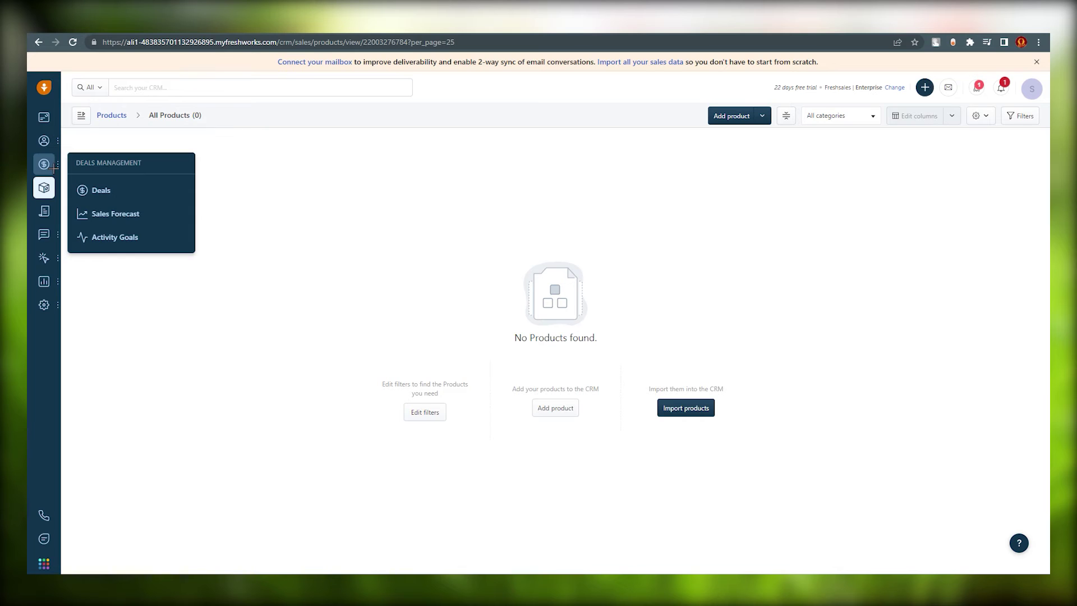
click(48, 209)
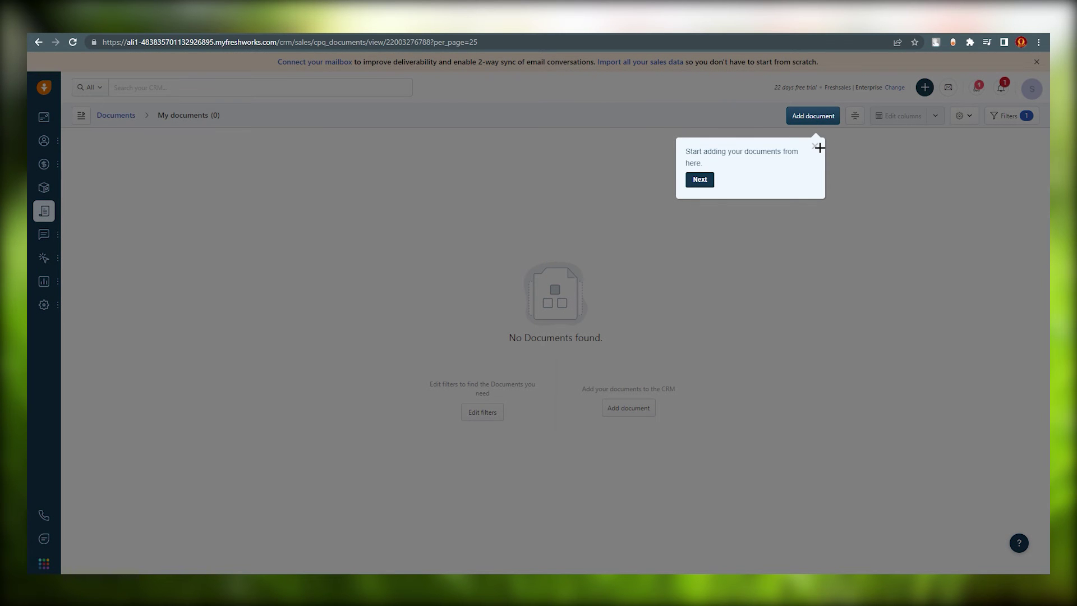
click(816, 146)
mouse_move(49, 234)
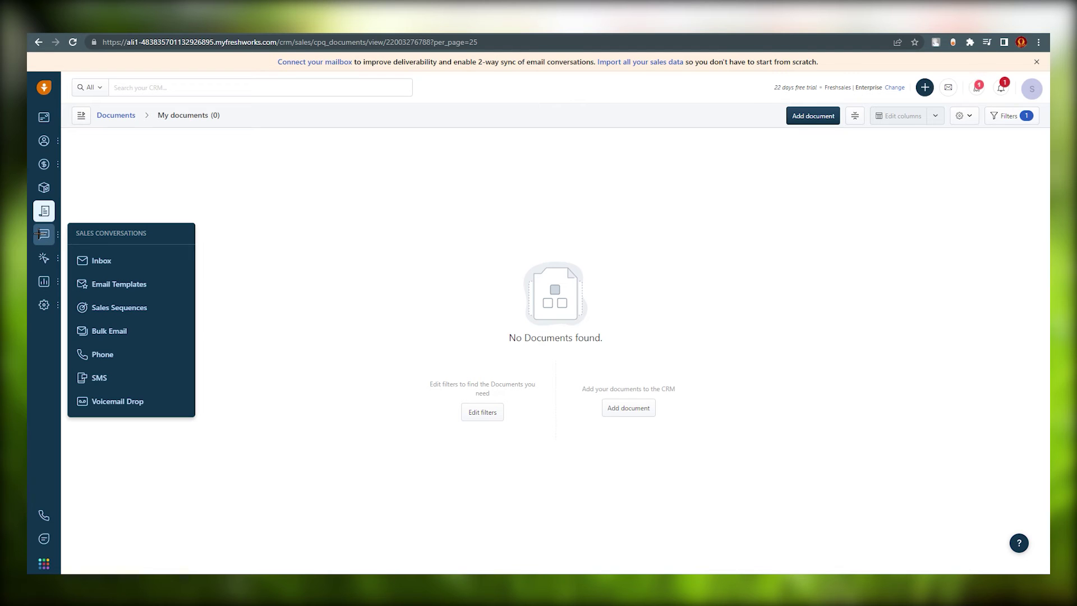
Open the Conversations inbox and browse the Awaiting Response page offering Gmail, Microsoft 365, Outlook and Zoho
click(52, 232)
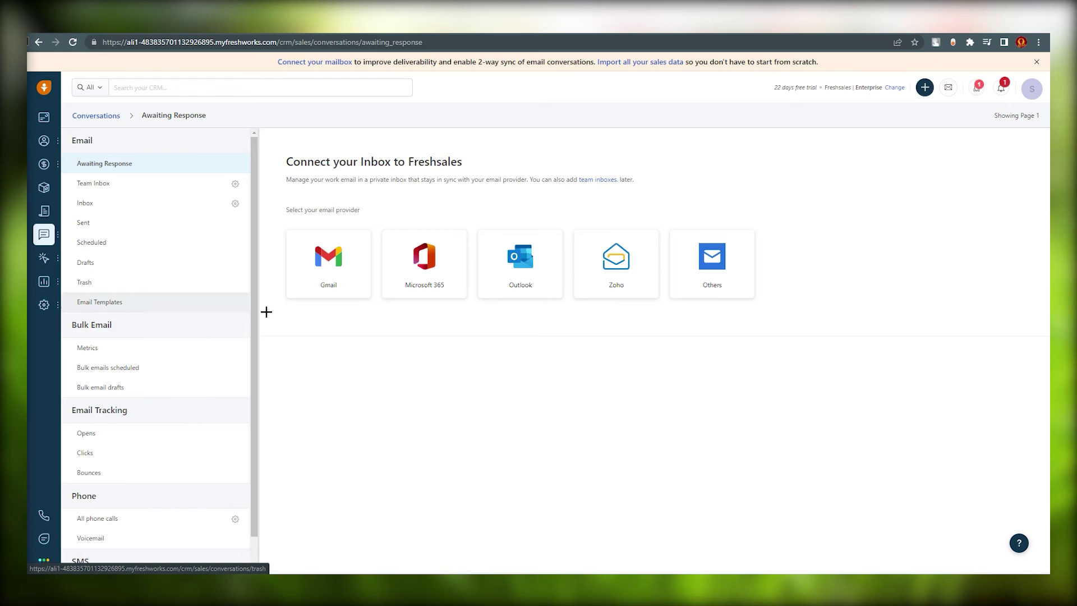
drag(296, 159, 483, 165)
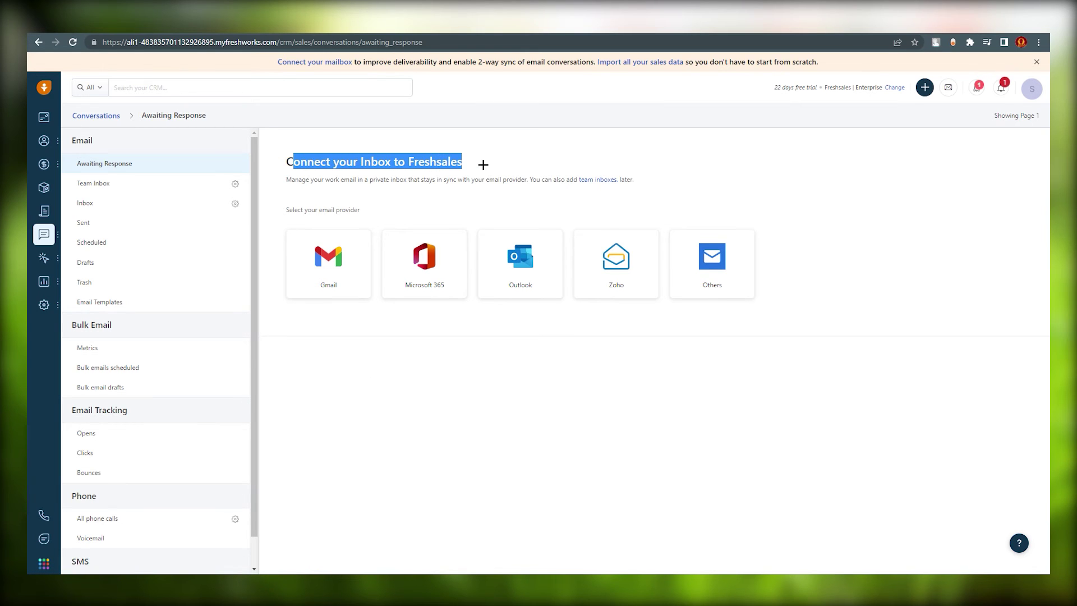
click(492, 374)
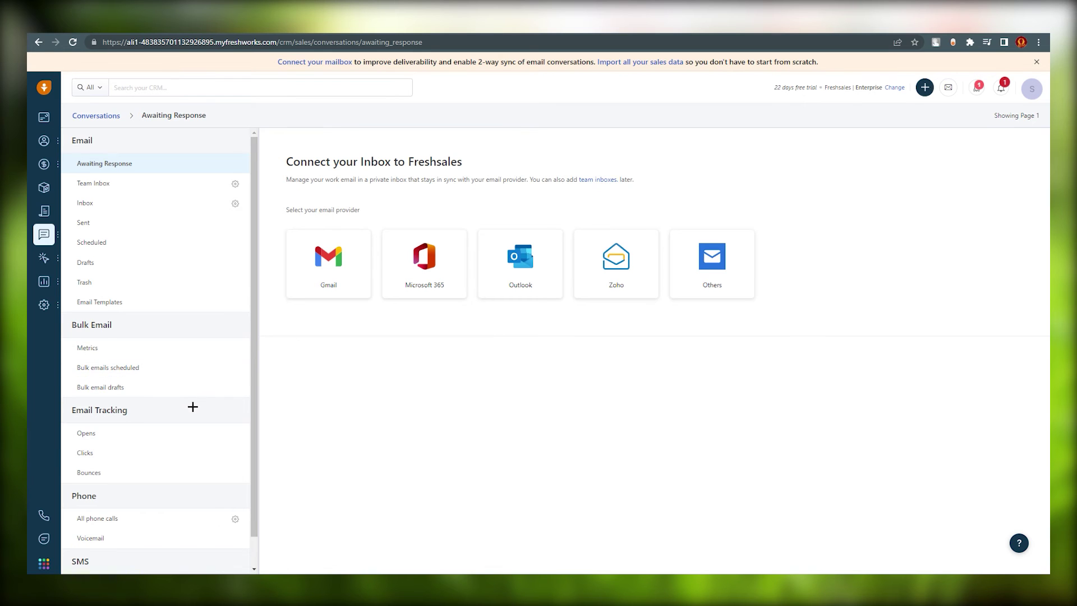
scroll(160, 443, down, 1)
scroll(129, 505, up, 1)
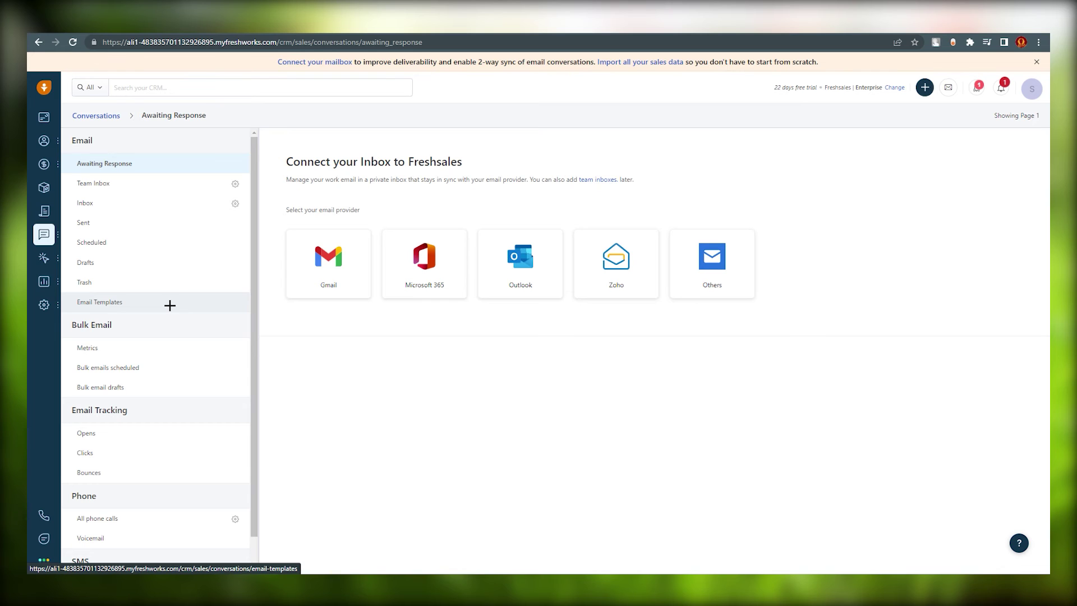
scroll(103, 228, down, 1)
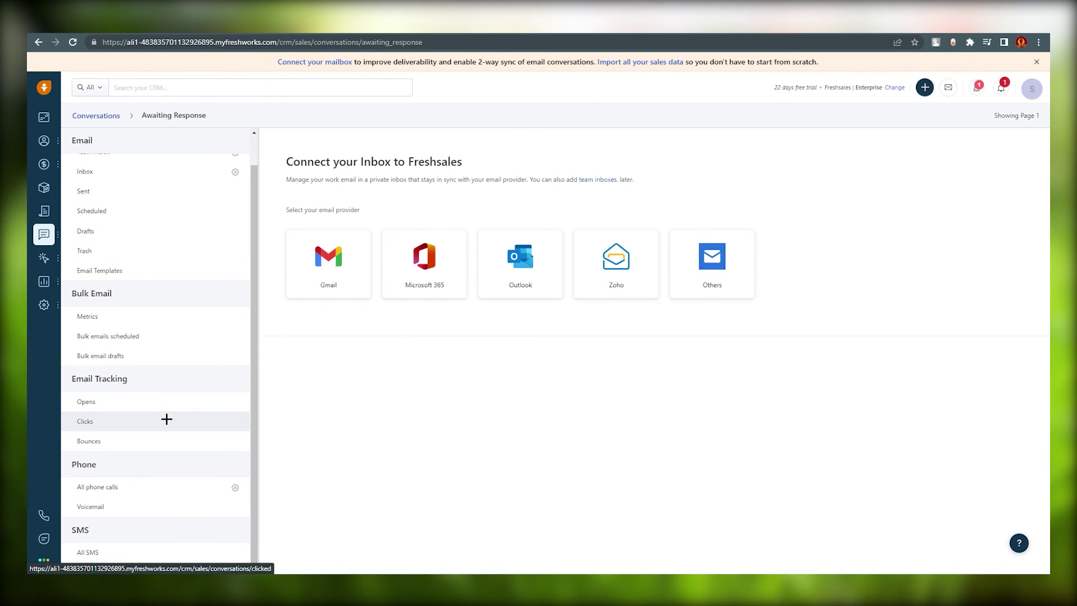
scroll(166, 419, up, 1)
mouse_move(51, 240)
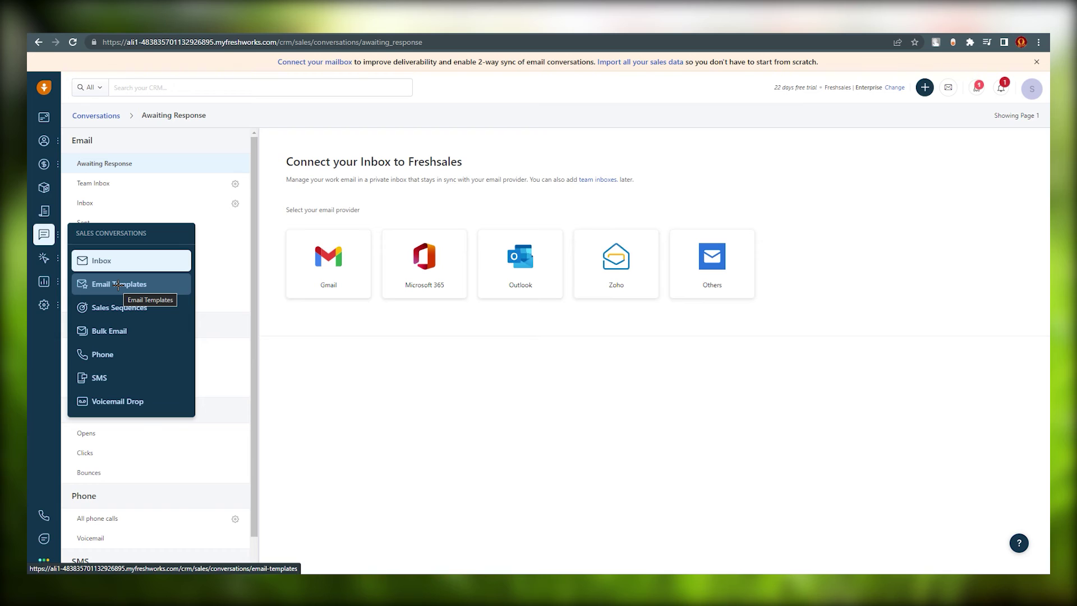
Show the empty All phone calls view, dismiss the call-log tip, and bring up quick-add options
click(123, 330)
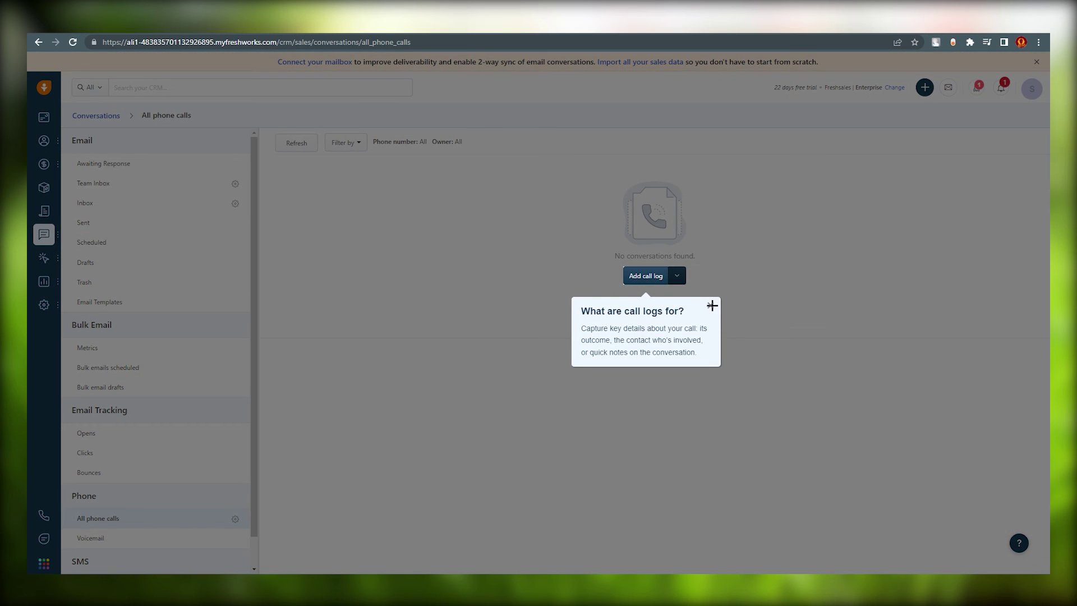
click(712, 305)
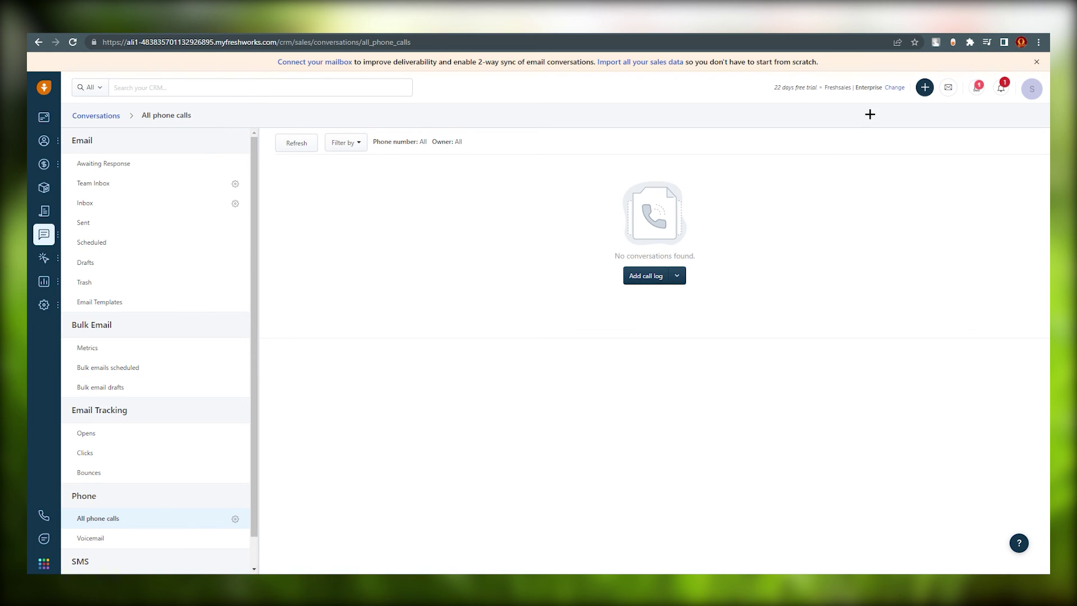
click(925, 86)
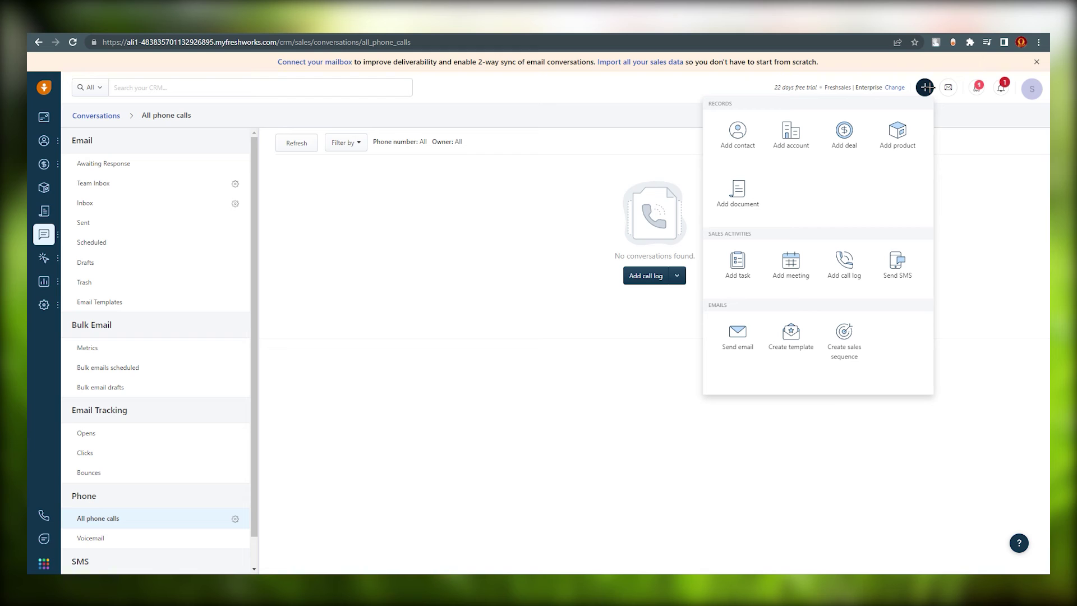